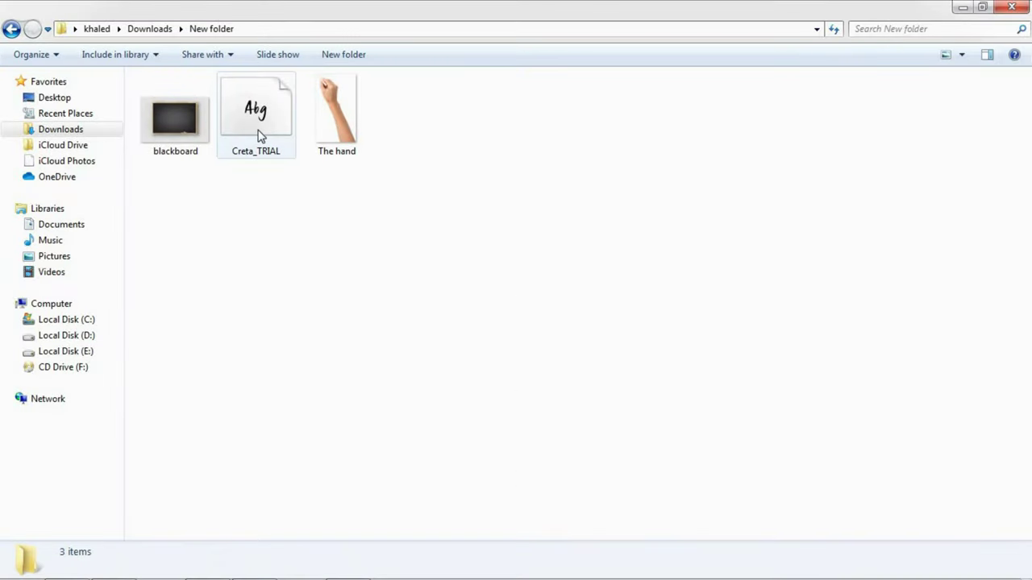
Install the Creta_TRIAL font from its preview, replace the existing copy, then close the preview.
{"action": "double_click", "coordinate": [258, 135]}
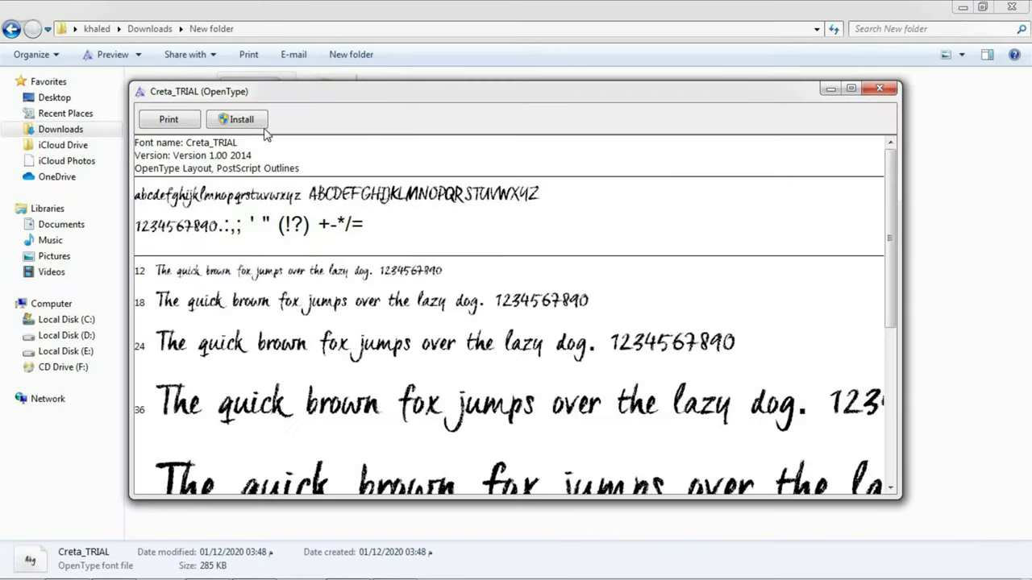
{"action": "left_click", "coordinate": [251, 123]}
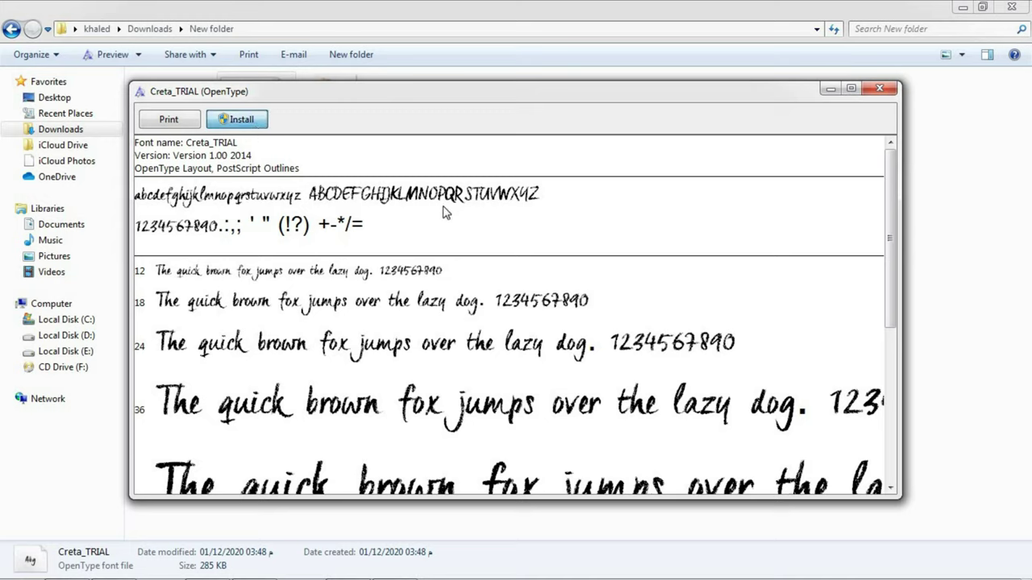
{"action": "left_click", "coordinate": [545, 306]}
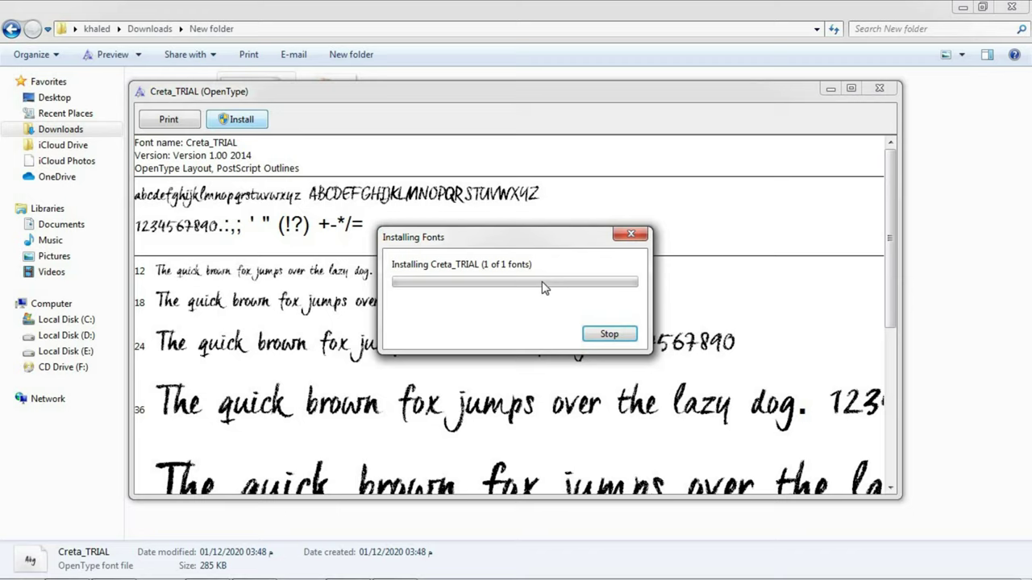
{"action": "left_click", "coordinate": [877, 89]}
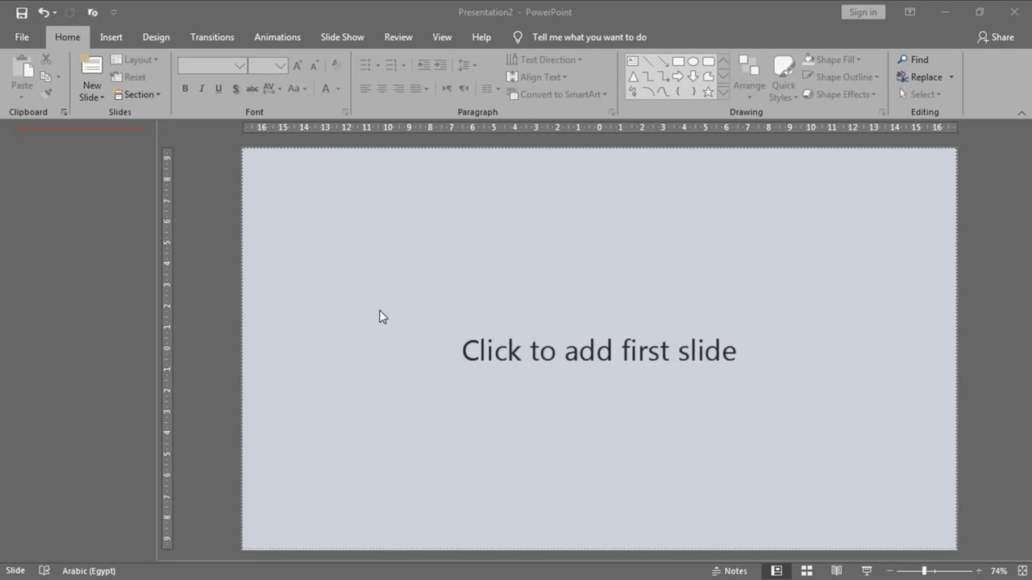
Add slide 1 to the empty presentation and switch it to the Blank layout.
{"action": "left_click", "coordinate": [482, 333]}
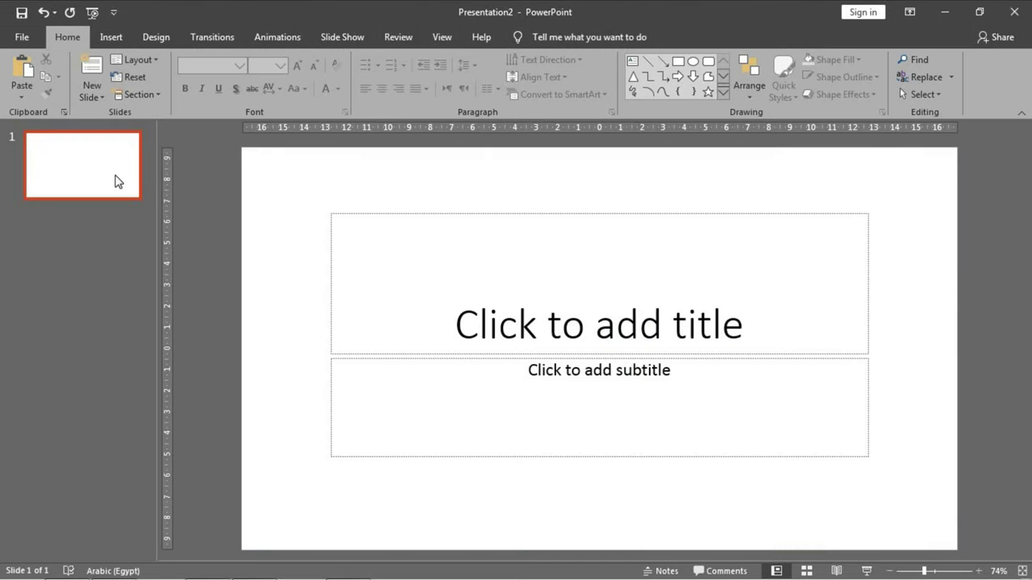
{"action": "right_click", "coordinate": [115, 181]}
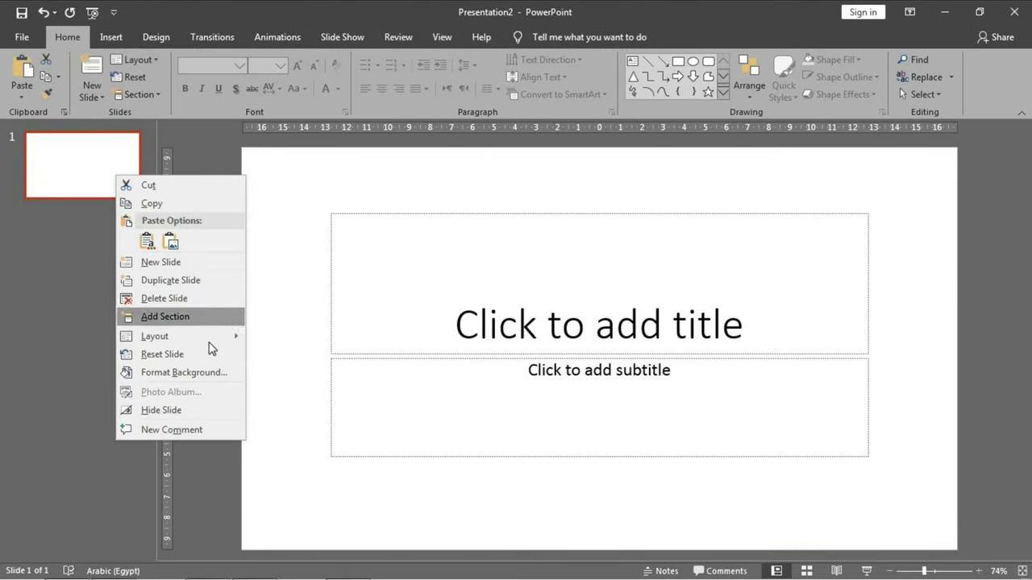
{"action": "mouse_move", "coordinate": [217, 344]}
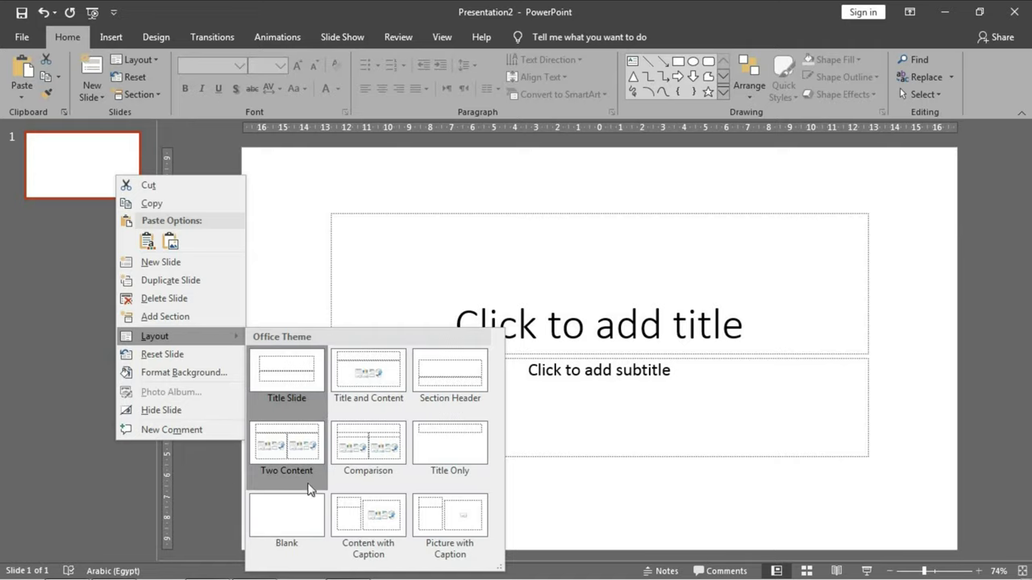
{"action": "left_click", "coordinate": [313, 500]}
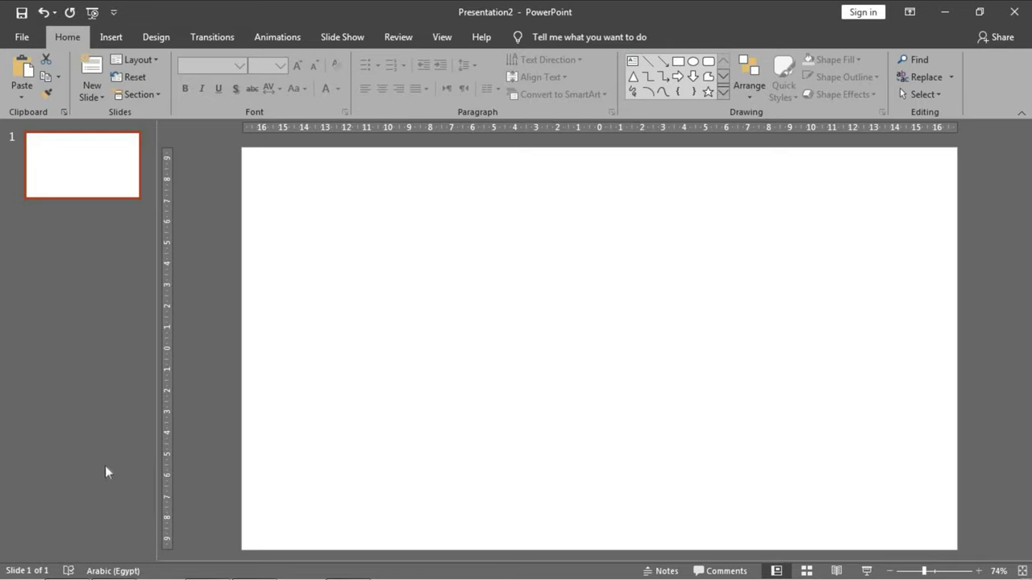
Copy the selected blackboard and The hand images in Explorer, then return to PowerPoint.
{"action": "left_click", "coordinate": [67, 575]}
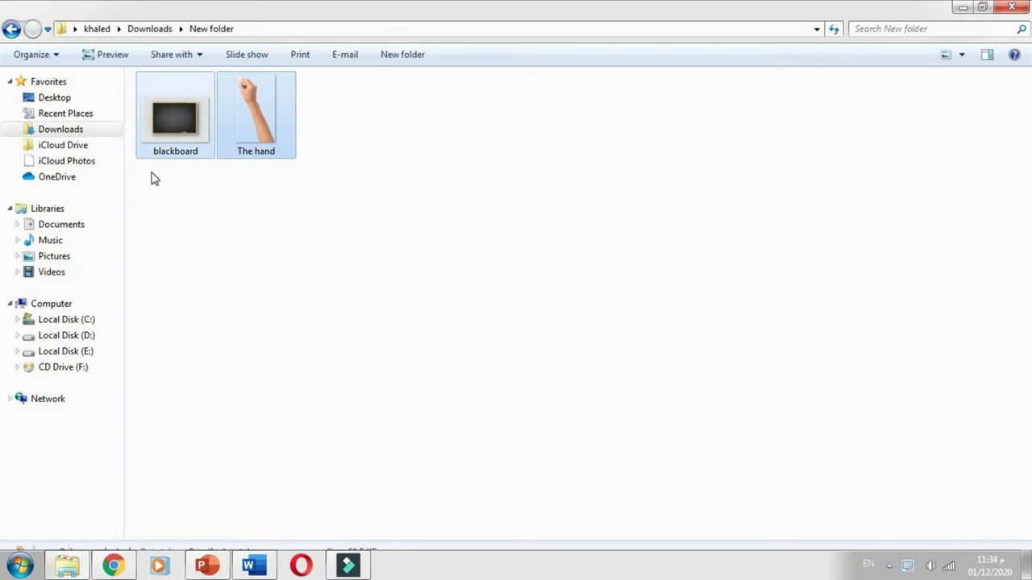
{"action": "right_click", "coordinate": [180, 140]}
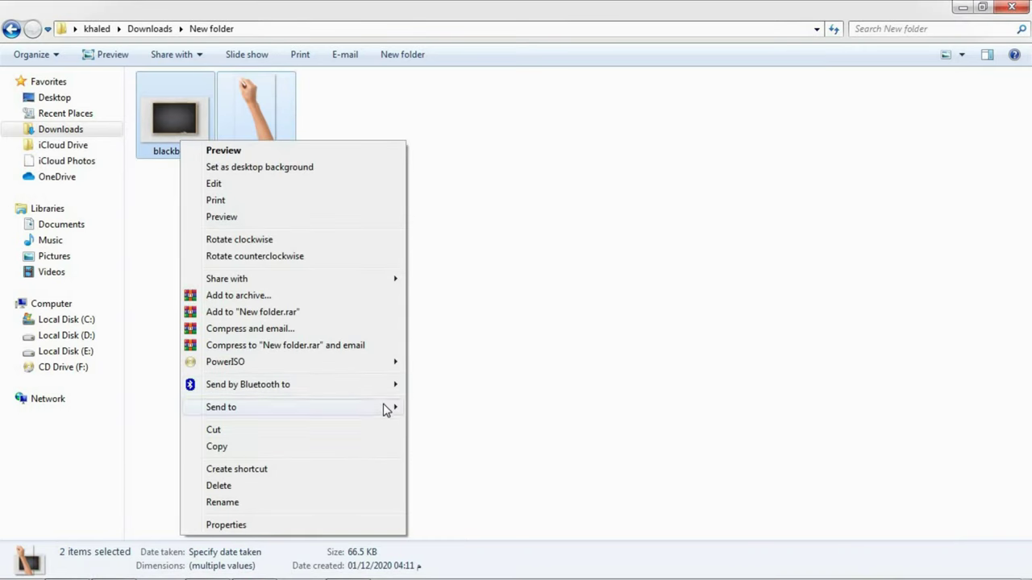
{"action": "left_click", "coordinate": [346, 446]}
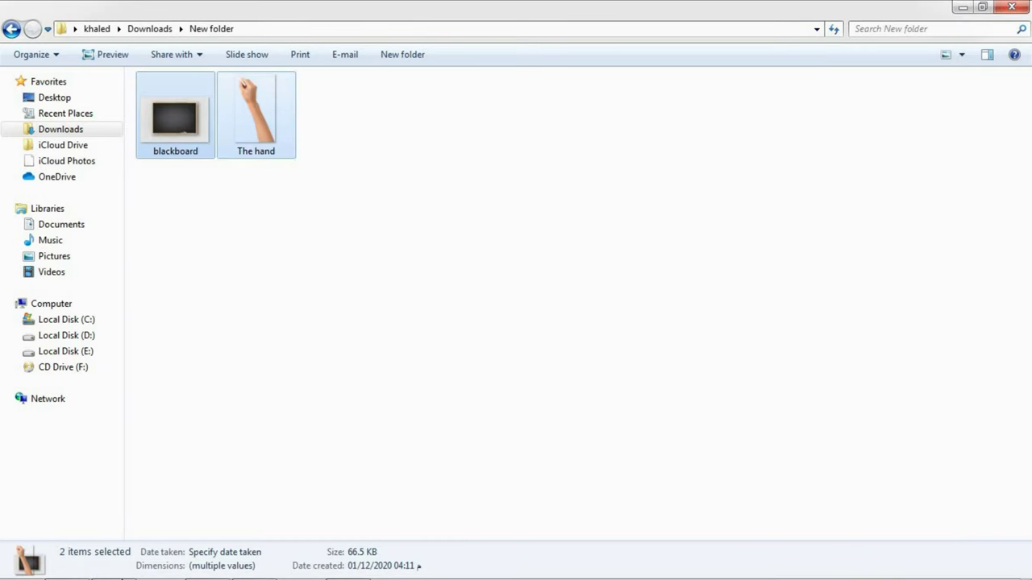
{"action": "left_click", "coordinate": [207, 575]}
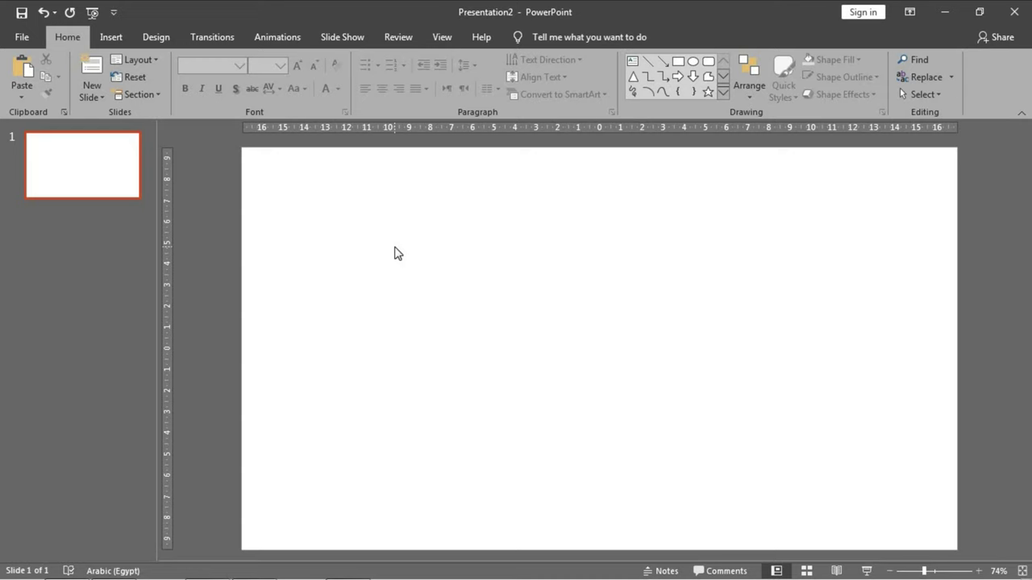
Paste the hand and blackboard pictures onto slide 1 and add a blank slide 2.
{"action": "key", "text": "ctrl+v"}
{"action": "left_click", "coordinate": [792, 257]}
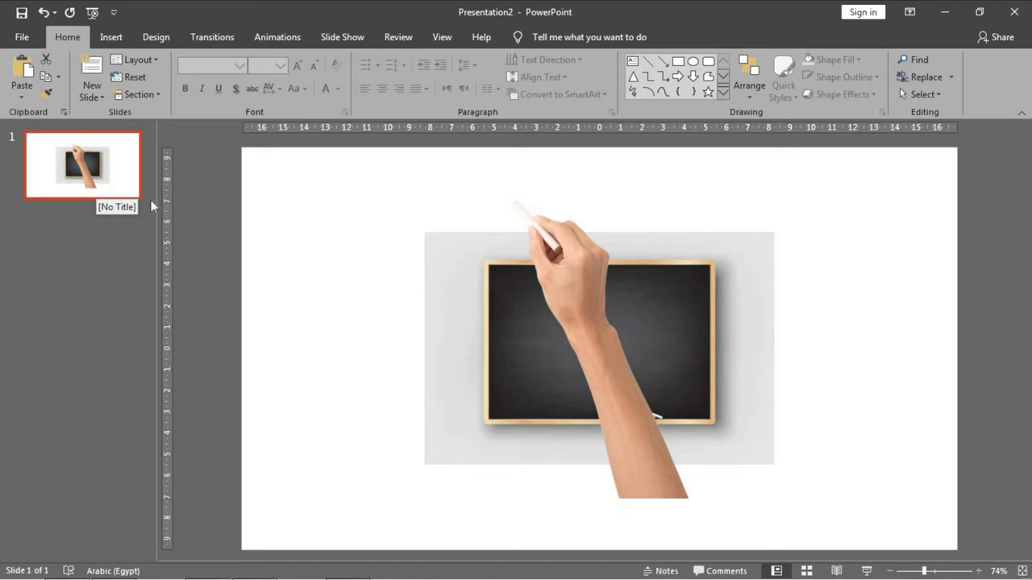
{"action": "left_click", "coordinate": [108, 218]}
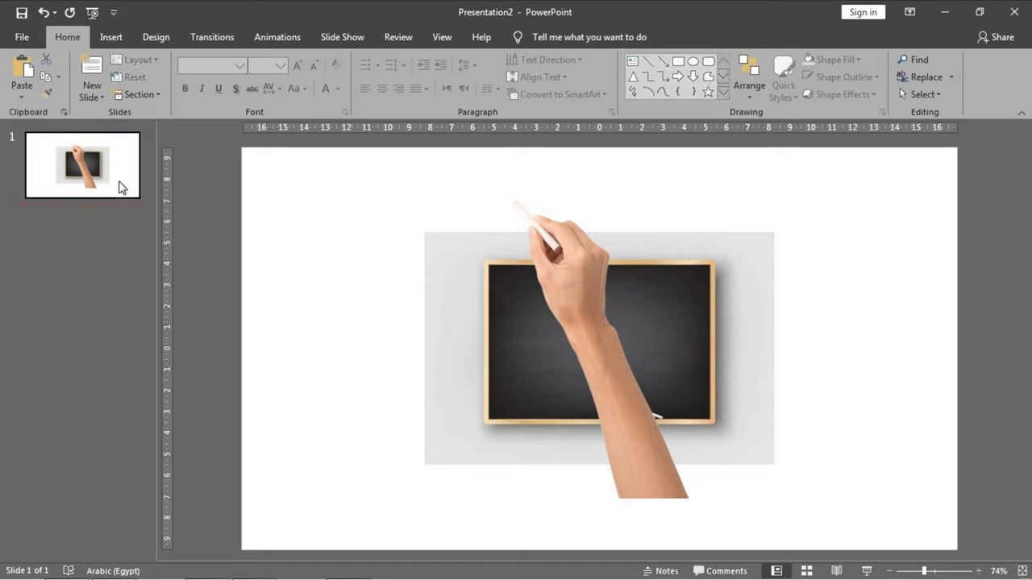
{"action": "left_click", "coordinate": [122, 187]}
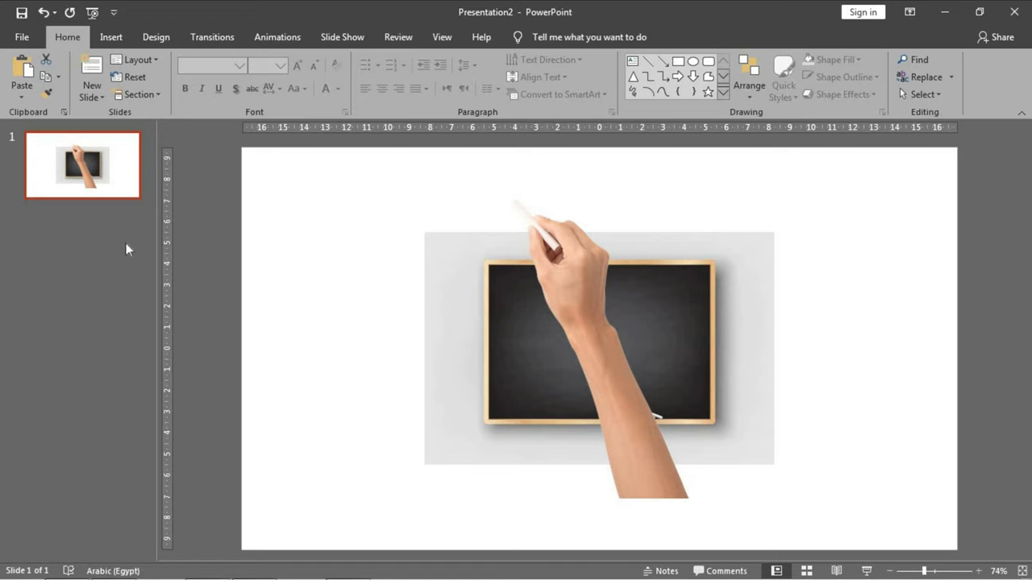
{"action": "key", "text": "Return"}
{"action": "left_click", "coordinate": [113, 165]}
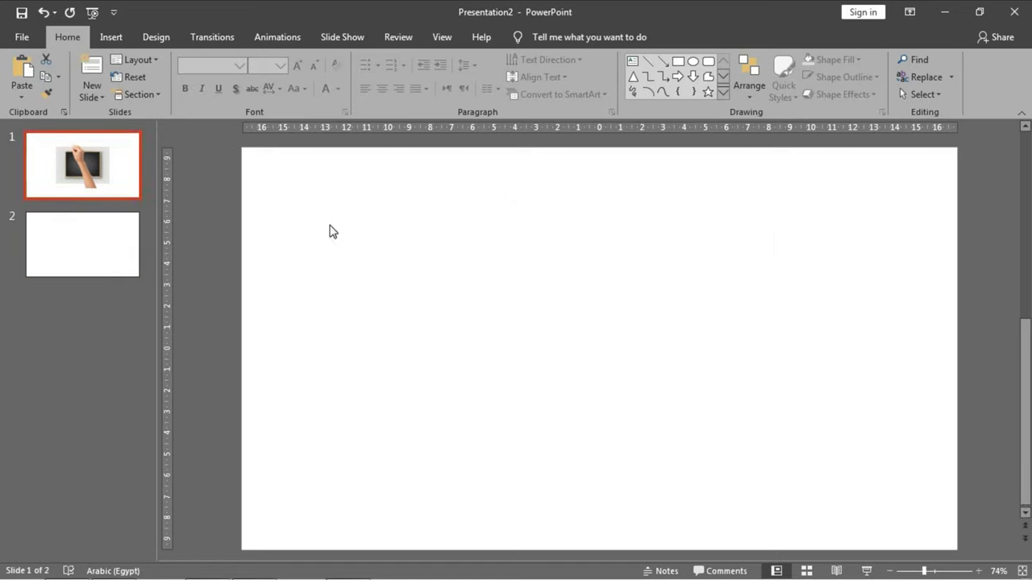
Move the blackboard picture from slide 1 to slide 2, then centre and enlarge it.
{"action": "left_click", "coordinate": [479, 336]}
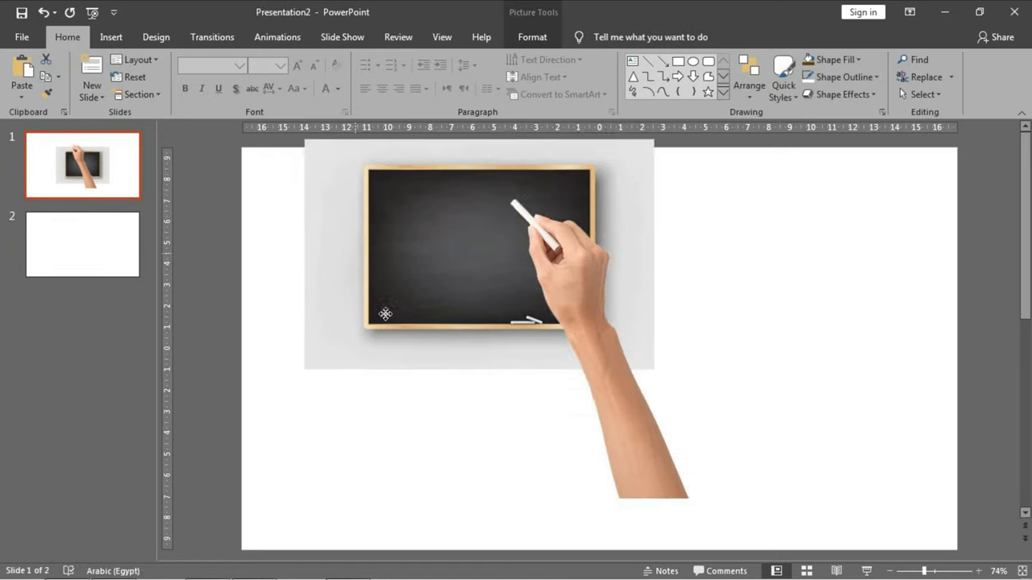
{"action": "left_click_drag", "start_coordinate": [385, 314], "coordinate": [410, 303]}
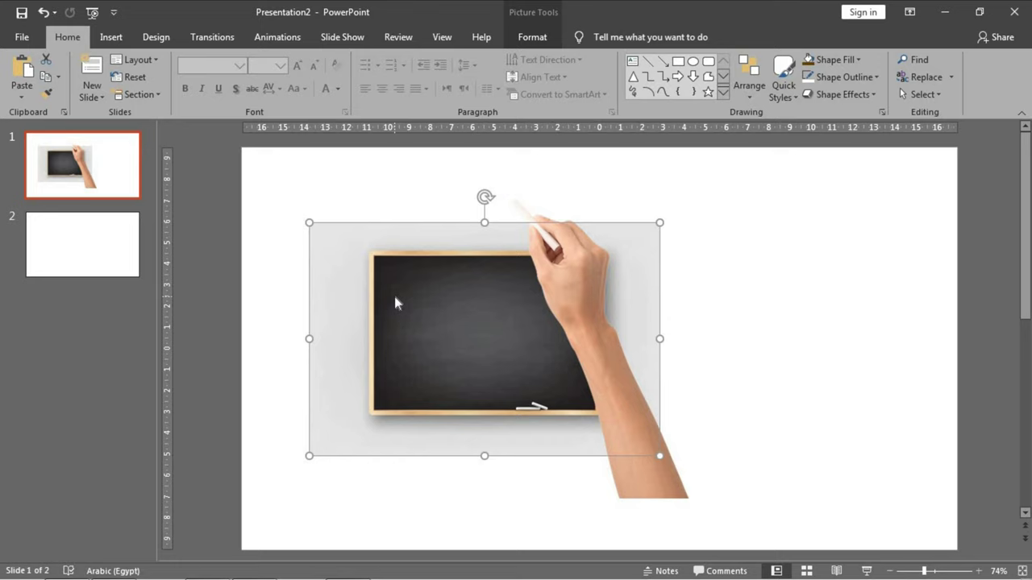
{"action": "key", "text": "ctrl+x"}
{"action": "left_click", "coordinate": [82, 244]}
{"action": "key", "text": "ctrl+v"}
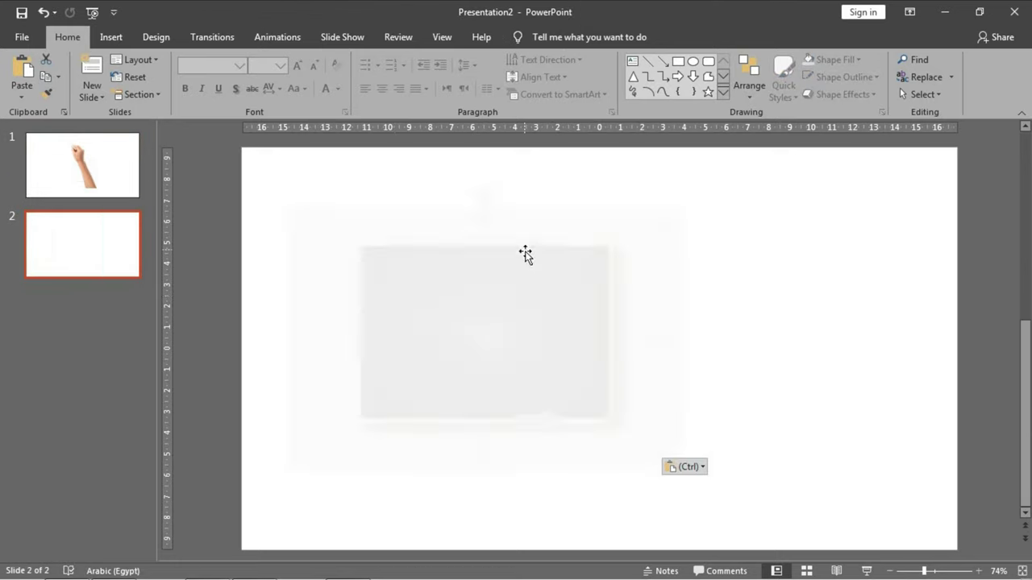
{"action": "left_click_drag", "start_coordinate": [572, 325], "coordinate": [608, 331]}
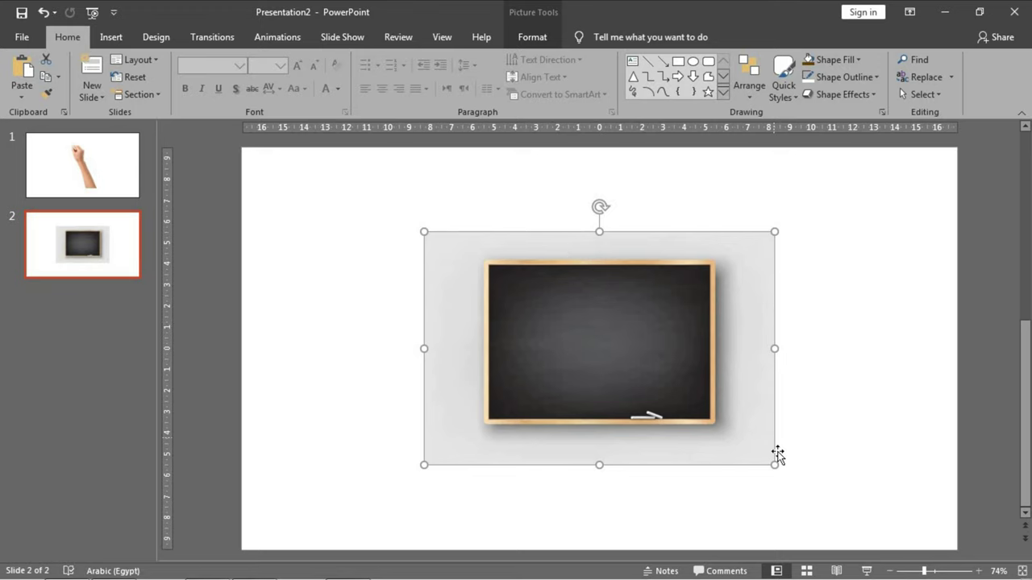
{"action": "left_click_drag", "start_coordinate": [774, 460], "coordinate": [857, 525]}
{"action": "left_click_drag", "start_coordinate": [694, 410], "coordinate": [563, 339]}
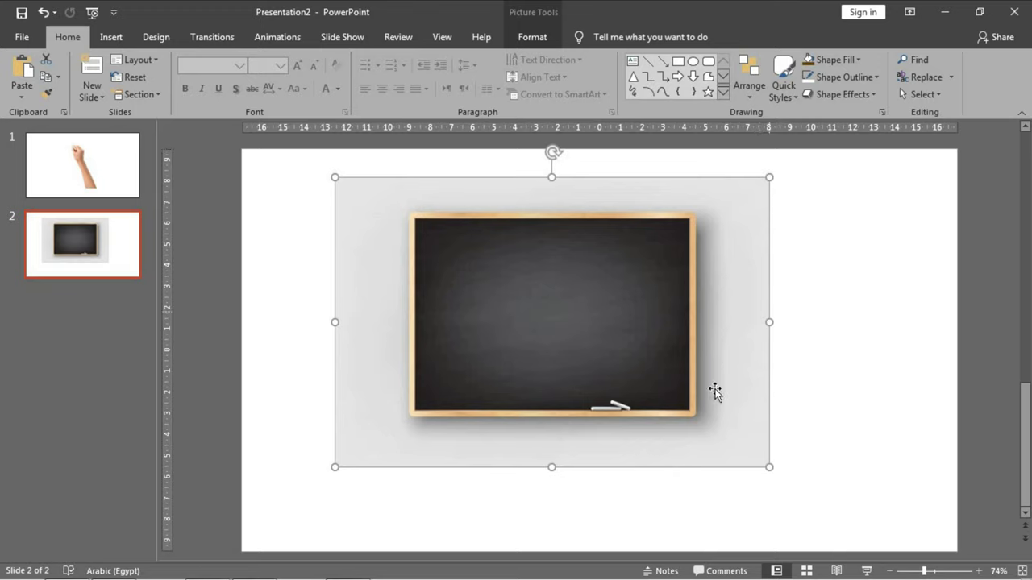
Crop the blackboard picture to its wooden-framed board, about 9.02 cm by 12.74 cm.
{"action": "double_click", "coordinate": [578, 279]}
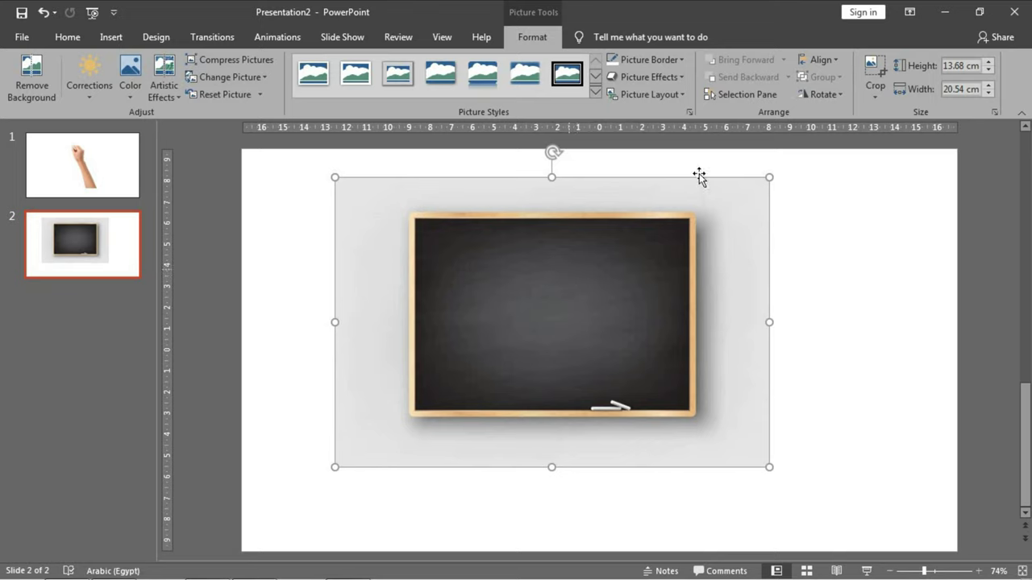
{"action": "left_click", "coordinate": [881, 70]}
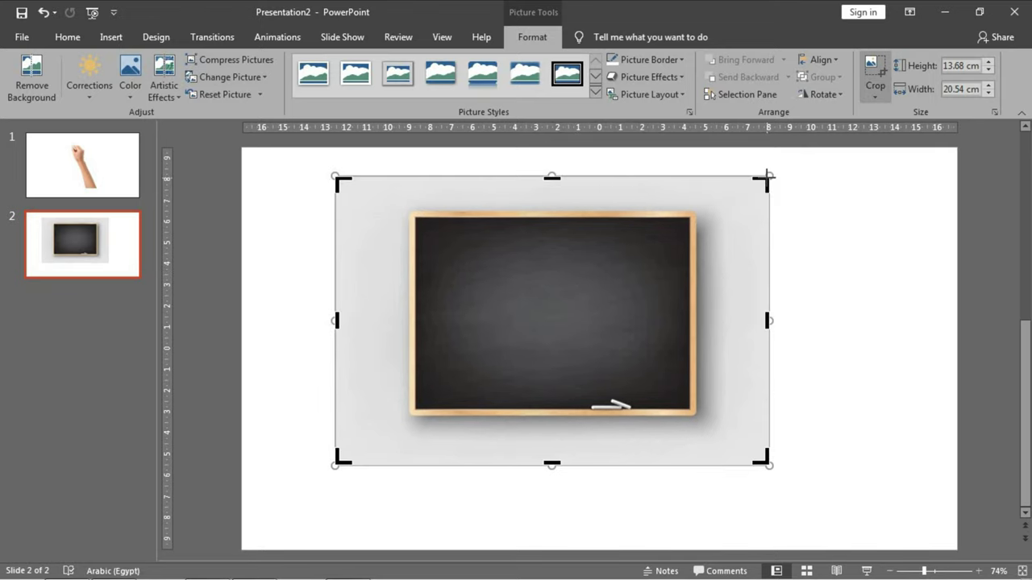
{"action": "left_click_drag", "start_coordinate": [767, 176], "coordinate": [698, 208]}
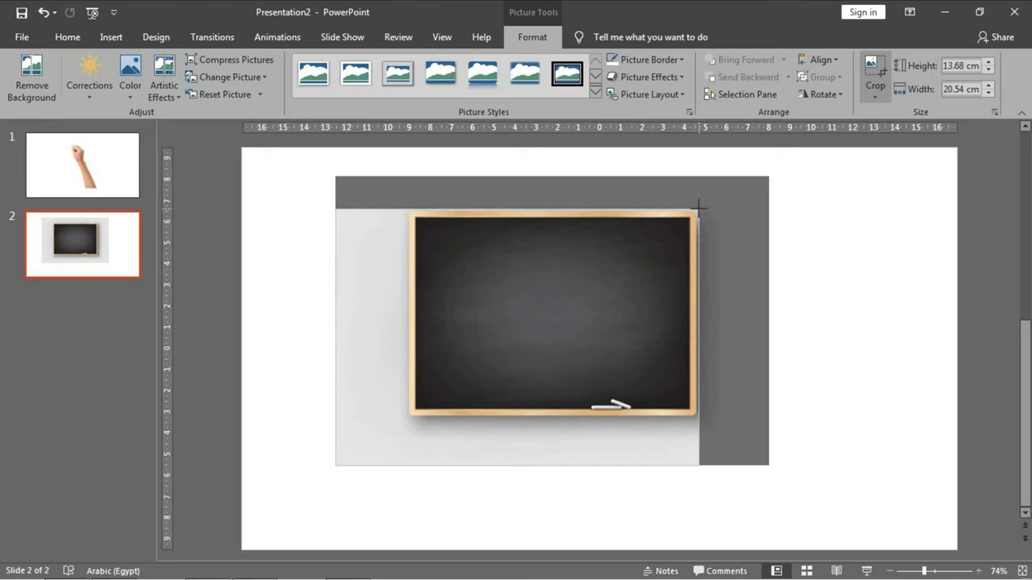
{"action": "left_click_drag", "start_coordinate": [332, 465], "coordinate": [407, 416]}
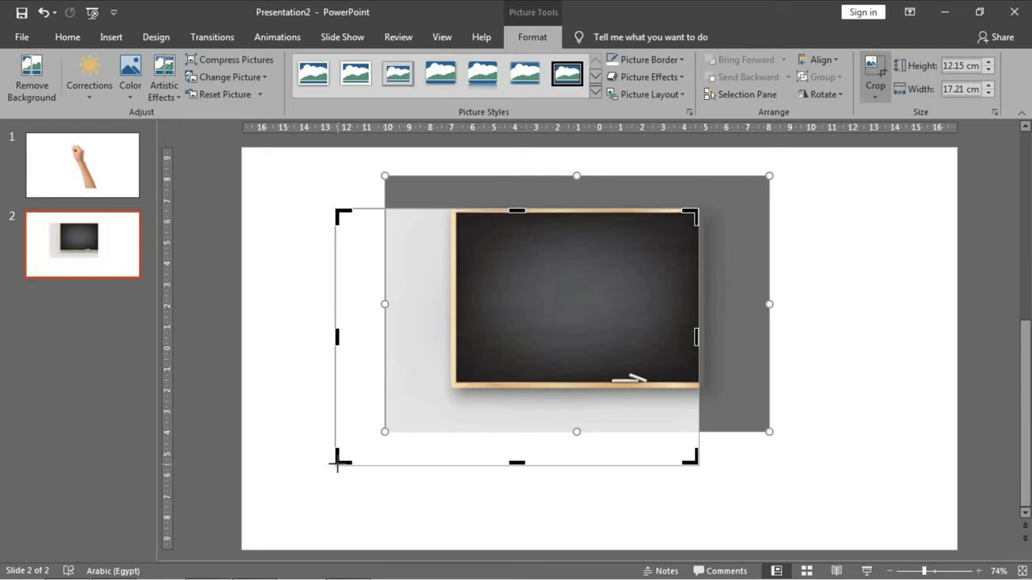
{"action": "left_click_drag", "start_coordinate": [337, 464], "coordinate": [447, 391]}
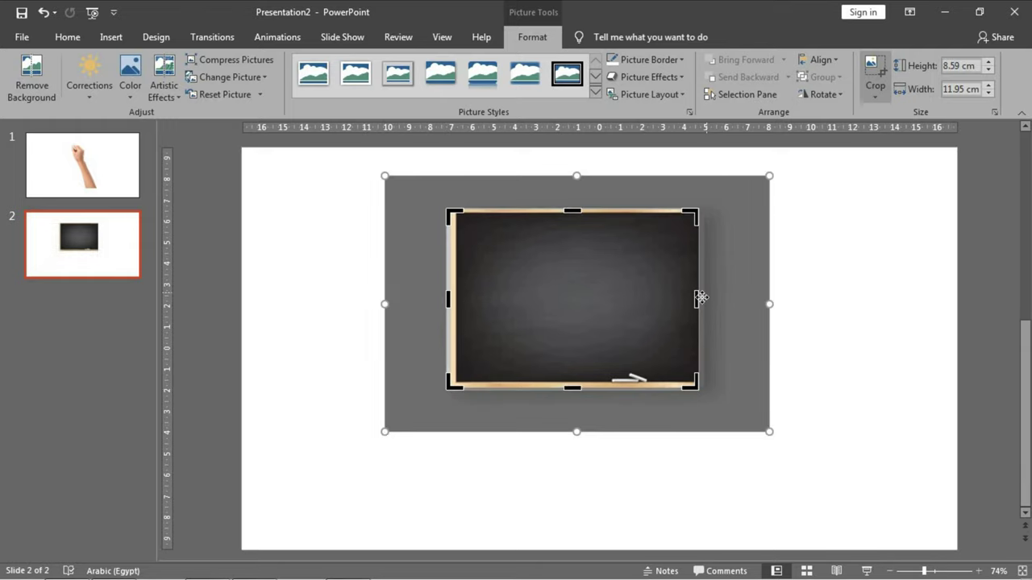
{"action": "left_click_drag", "start_coordinate": [697, 298], "coordinate": [710, 300]}
{"action": "left_click_drag", "start_coordinate": [709, 211], "coordinate": [713, 201]}
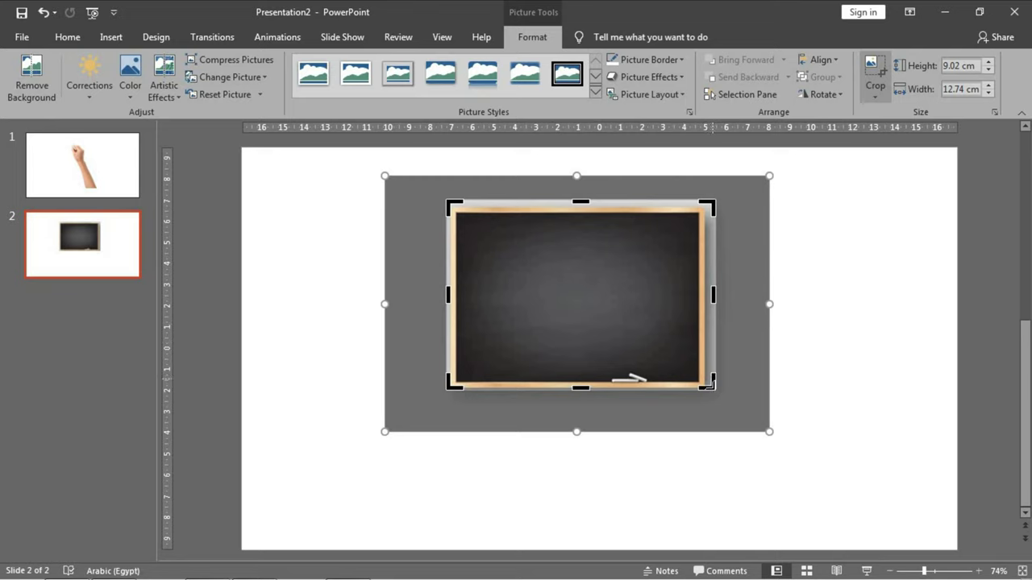
{"action": "left_click_drag", "start_coordinate": [710, 387], "coordinate": [708, 392]}
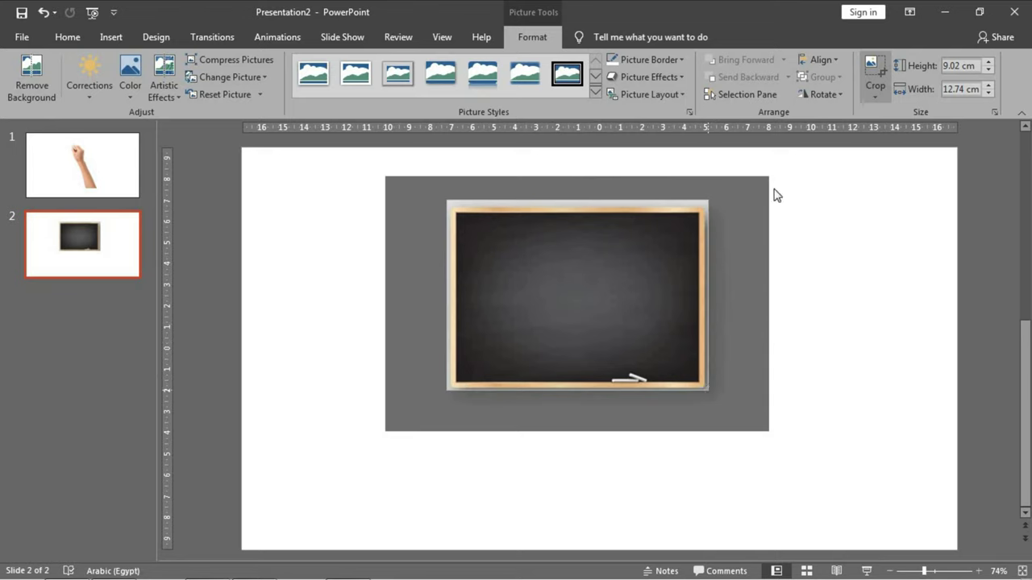
Resize the cropped blackboard to 17.4 cm by 23.9 cm and centre it on slide 2.
{"action": "left_click", "coordinate": [872, 68]}
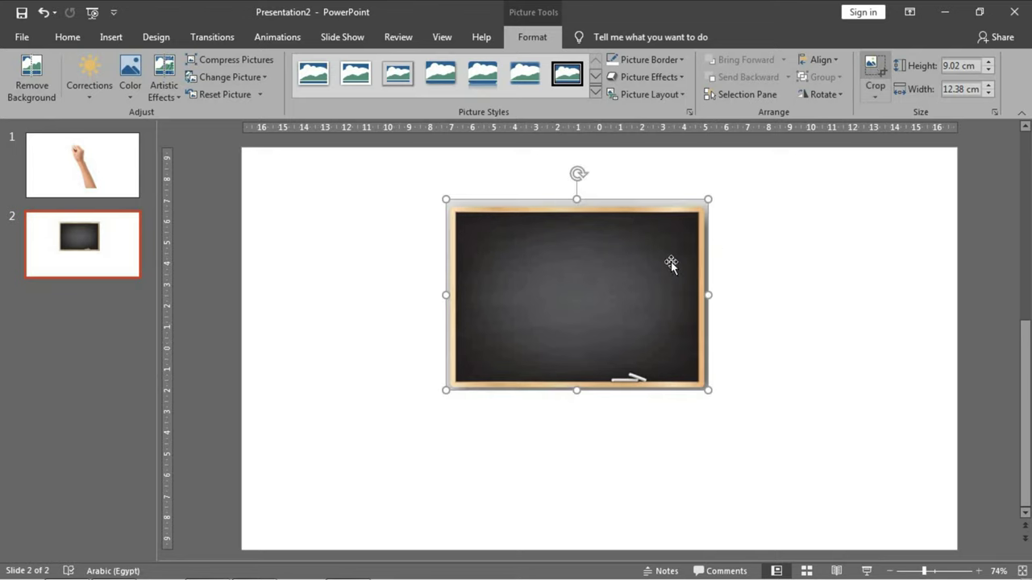
{"action": "left_click_drag", "start_coordinate": [521, 299], "coordinate": [410, 235]}
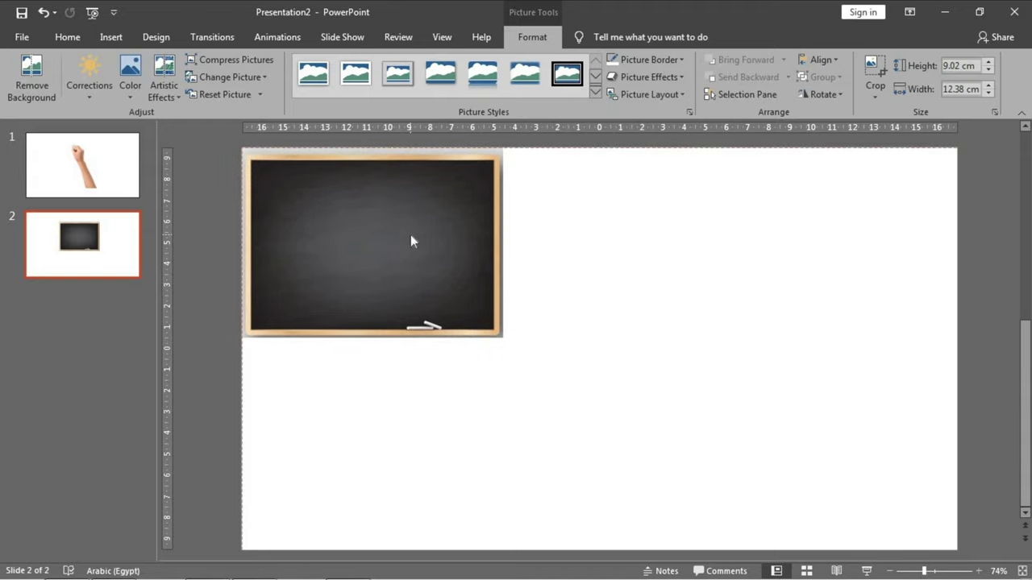
{"action": "left_click_drag", "start_coordinate": [501, 337], "coordinate": [789, 486]}
{"action": "left_click_drag", "start_coordinate": [780, 342], "coordinate": [721, 301]}
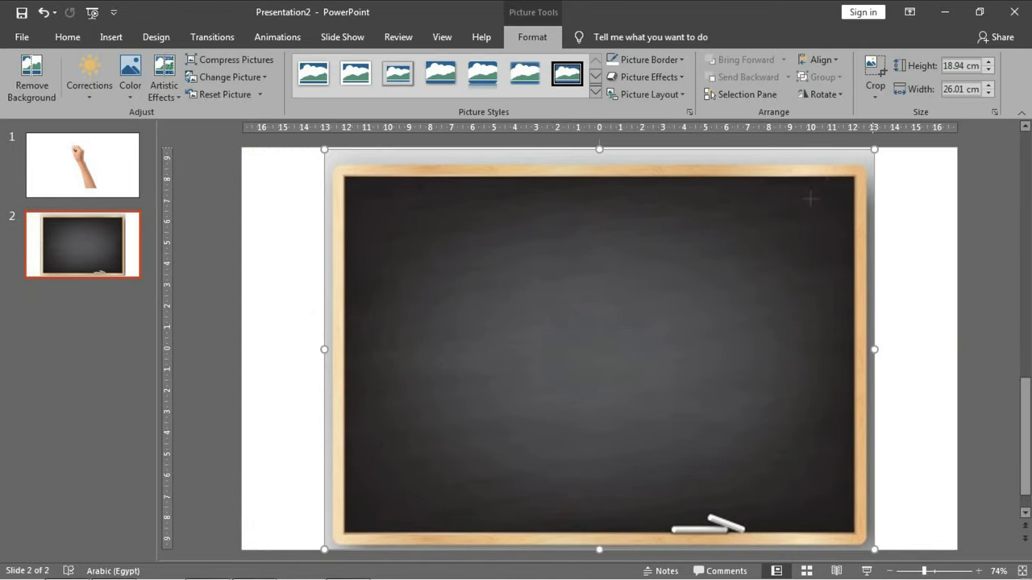
{"action": "mouse_move", "coordinate": [810, 198]}
{"action": "left_mouse_down"}
{"action": "mouse_move", "coordinate": [771, 221]}
{"action": "mouse_move", "coordinate": [814, 179]}
{"action": "left_mouse_up"}
{"action": "left_click_drag", "start_coordinate": [624, 363], "coordinate": [646, 353]}
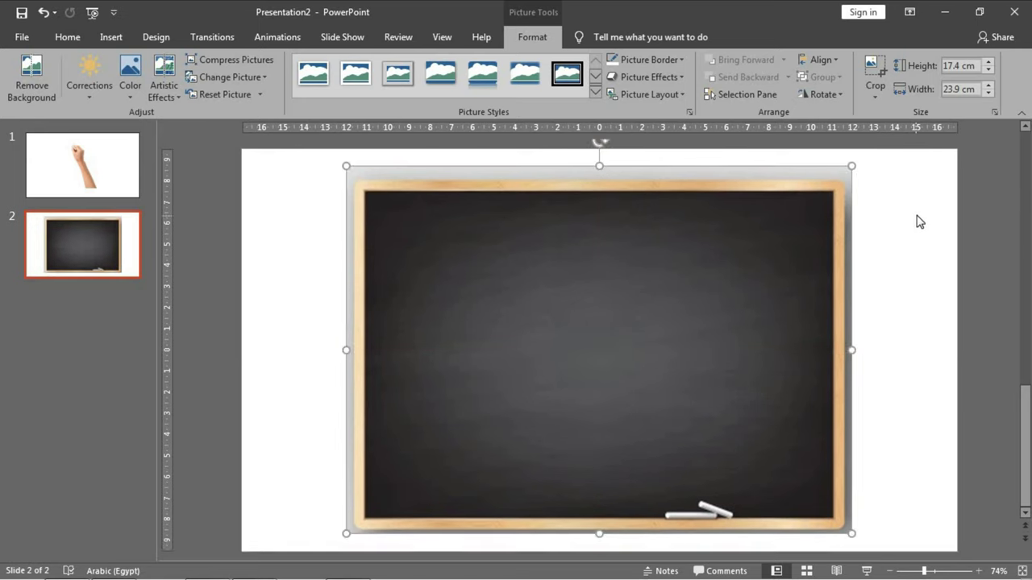
{"action": "left_click", "coordinate": [915, 222]}
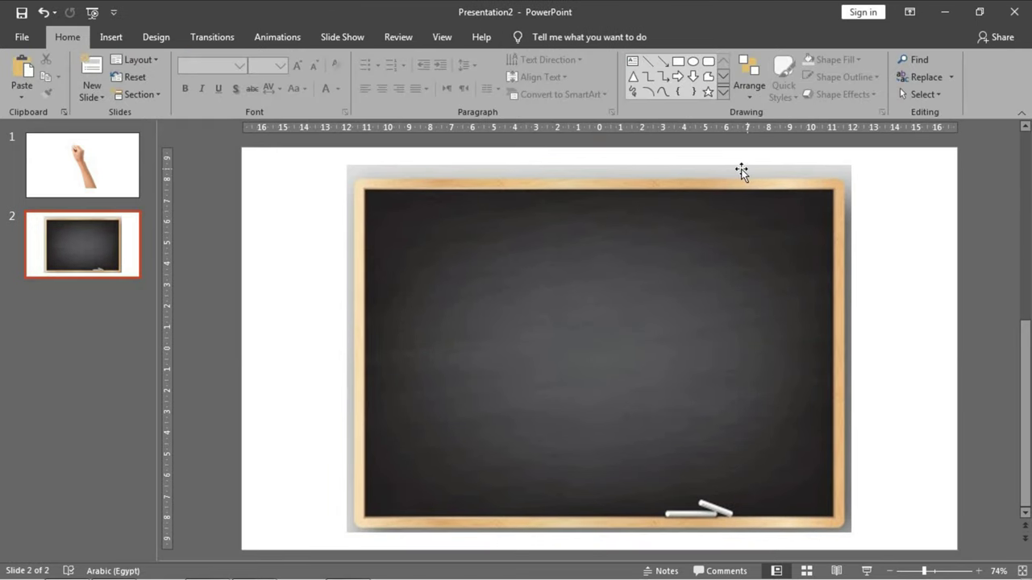
Fill slide 2's background with the blackboard edge's light grey using the eyedropper.
{"action": "right_click", "coordinate": [863, 173]}
{"action": "key", "text": "Escape"}
{"action": "right_click", "coordinate": [873, 184]}
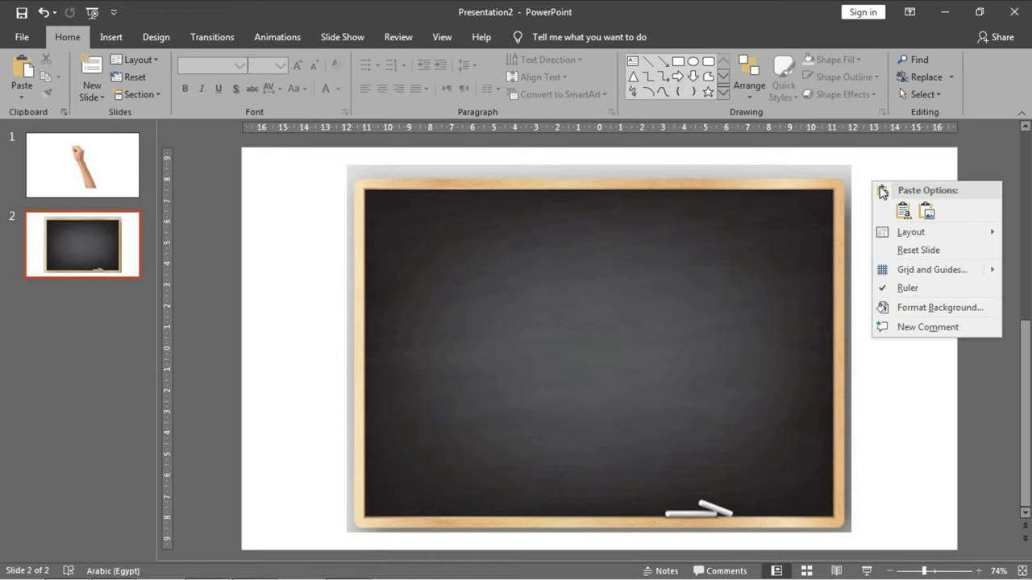
{"action": "left_click", "coordinate": [933, 315]}
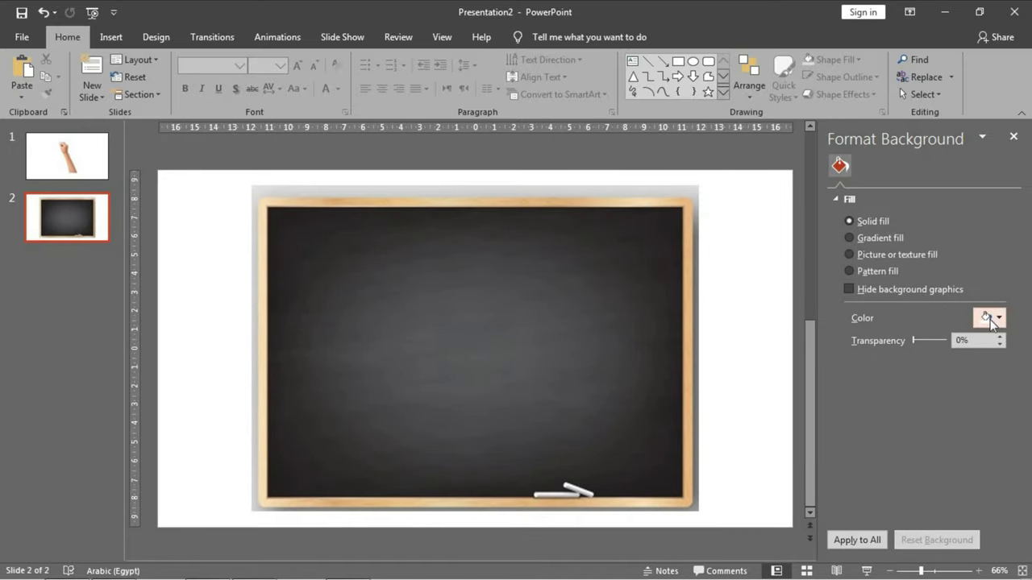
{"action": "left_click", "coordinate": [987, 319]}
{"action": "left_click", "coordinate": [622, 187]}
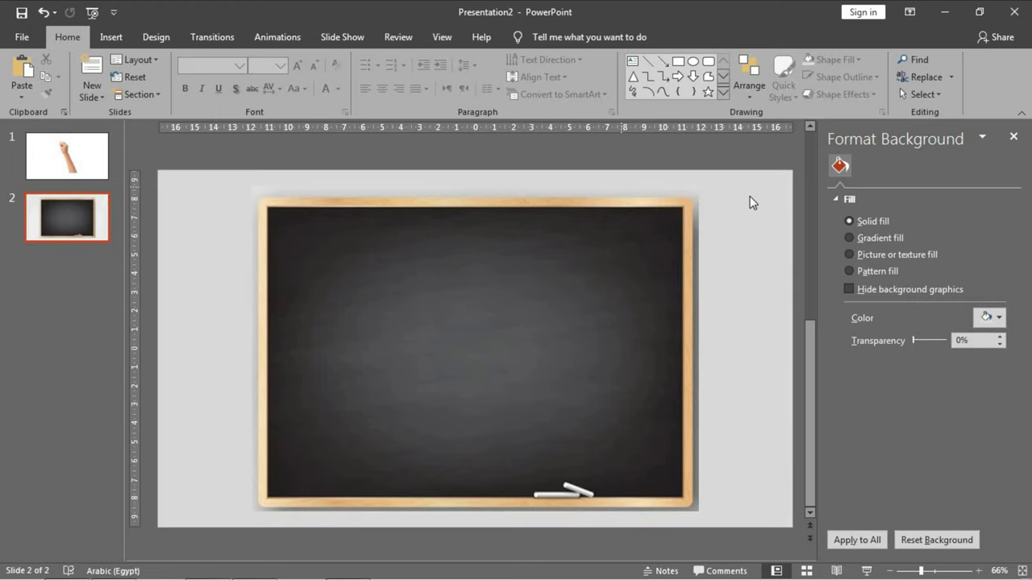
Stretch the blackboard picture left and right to span nearly the full slide width.
{"action": "left_click", "coordinate": [451, 323]}
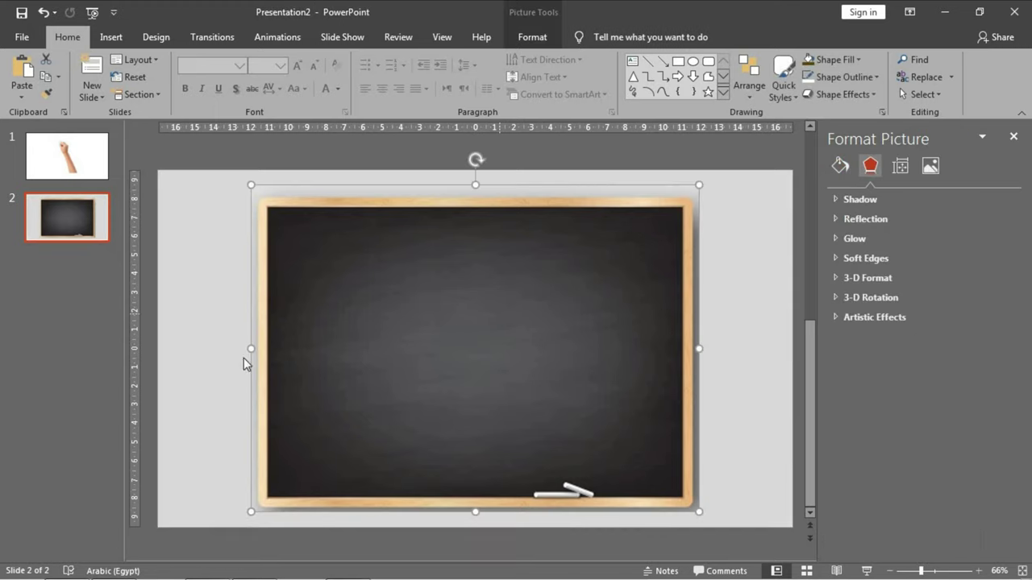
{"action": "left_click_drag", "start_coordinate": [246, 350], "coordinate": [187, 348]}
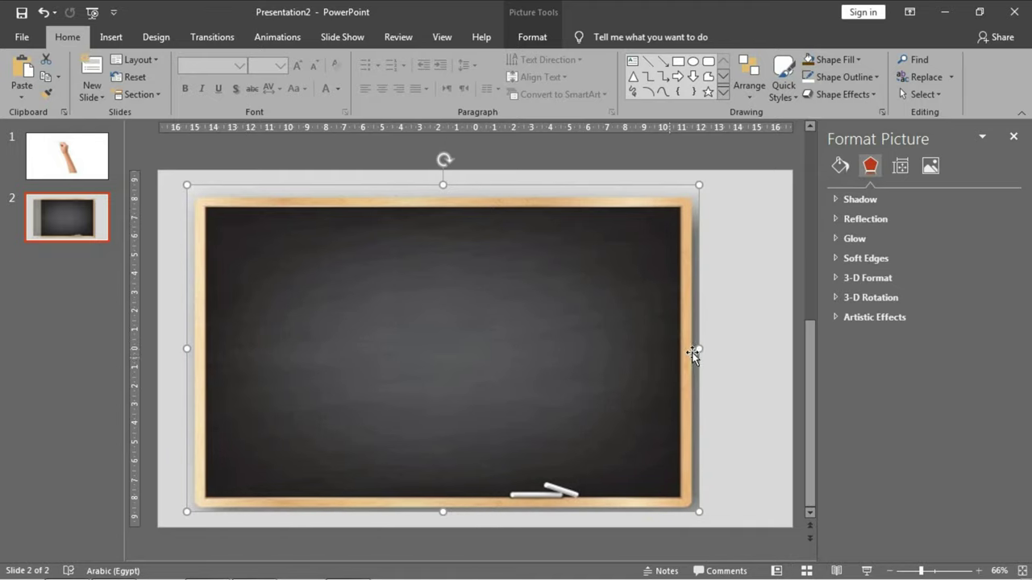
{"action": "left_click_drag", "start_coordinate": [693, 355], "coordinate": [769, 346]}
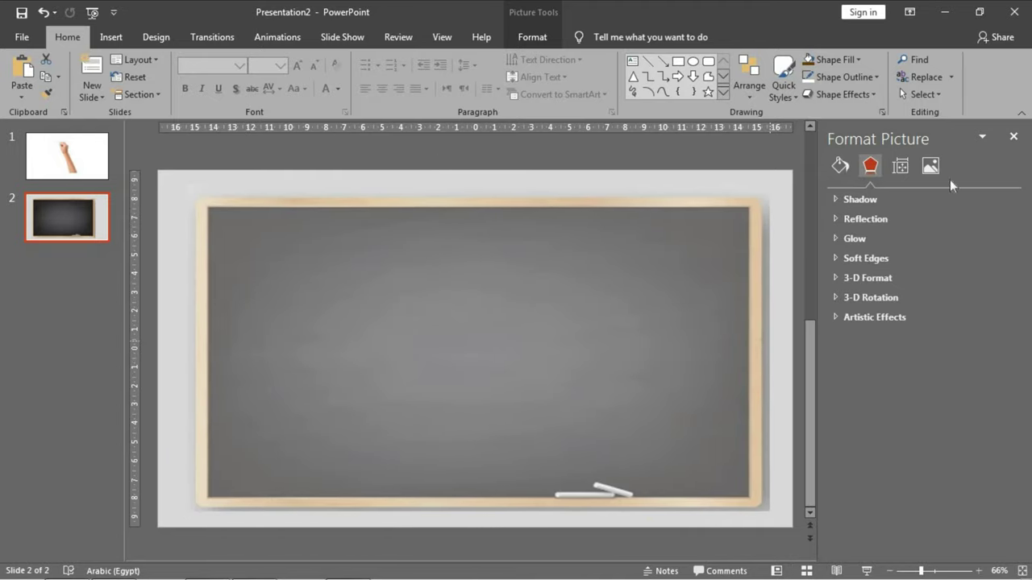
{"action": "left_click", "coordinate": [1014, 137]}
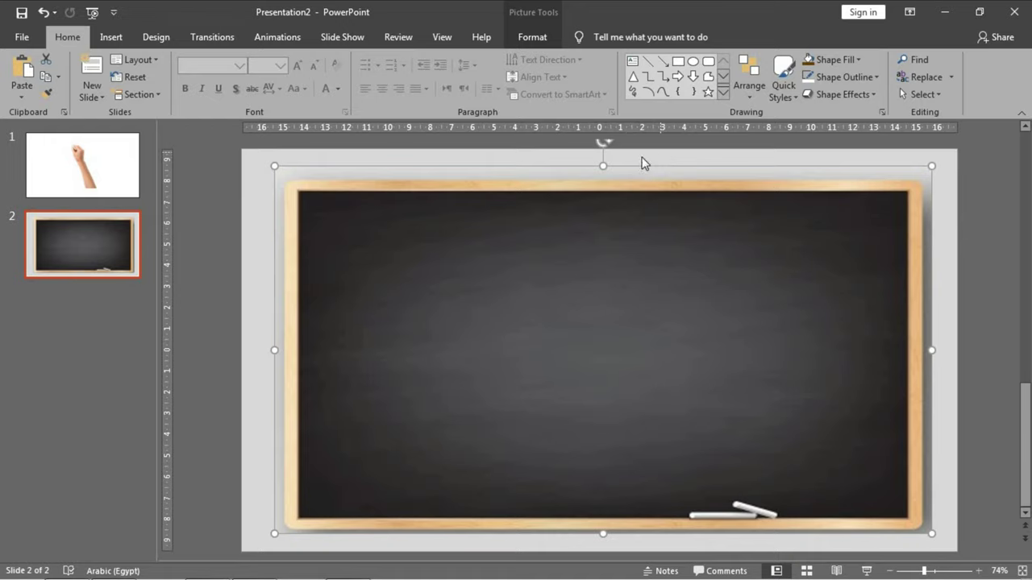
{"action": "left_click", "coordinate": [641, 158]}
{"action": "left_click", "coordinate": [617, 203]}
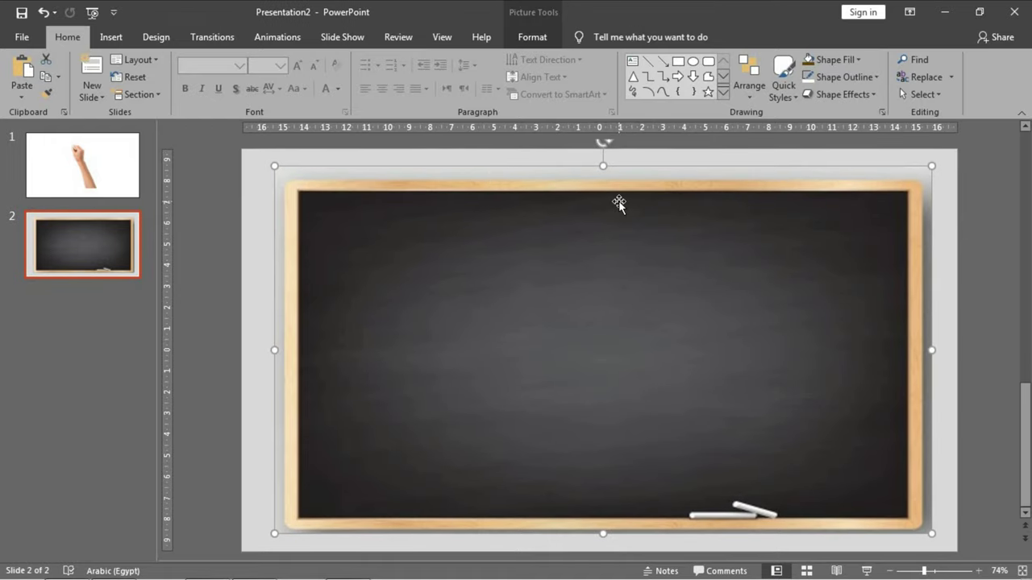
{"action": "left_click", "coordinate": [221, 183]}
Move the hand picture from slide 1 to the blackboard slide's bottom-left.
{"action": "left_click", "coordinate": [48, 175]}
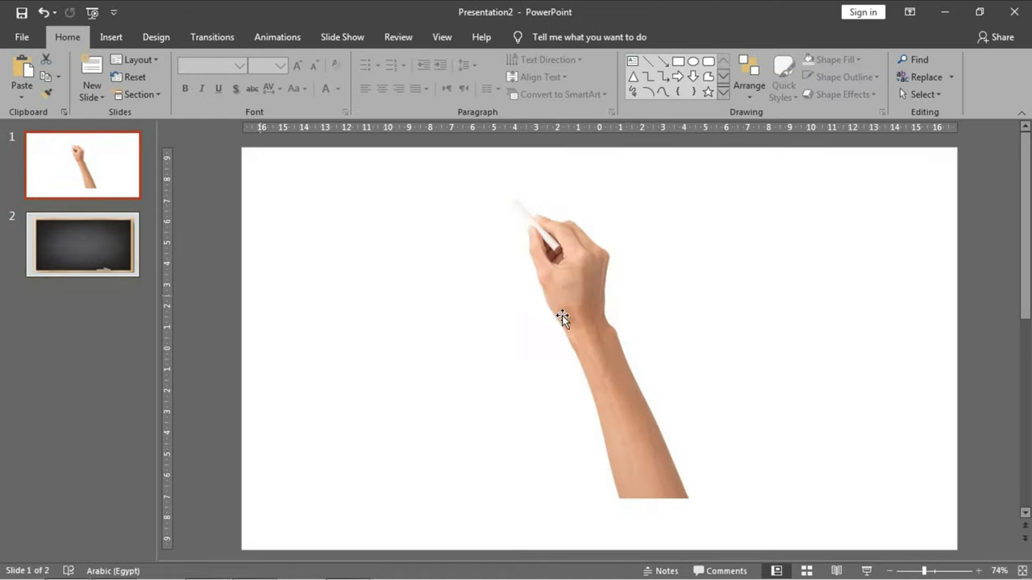
{"action": "left_click", "coordinate": [562, 319]}
{"action": "left_click_drag", "start_coordinate": [524, 309], "coordinate": [575, 283]}
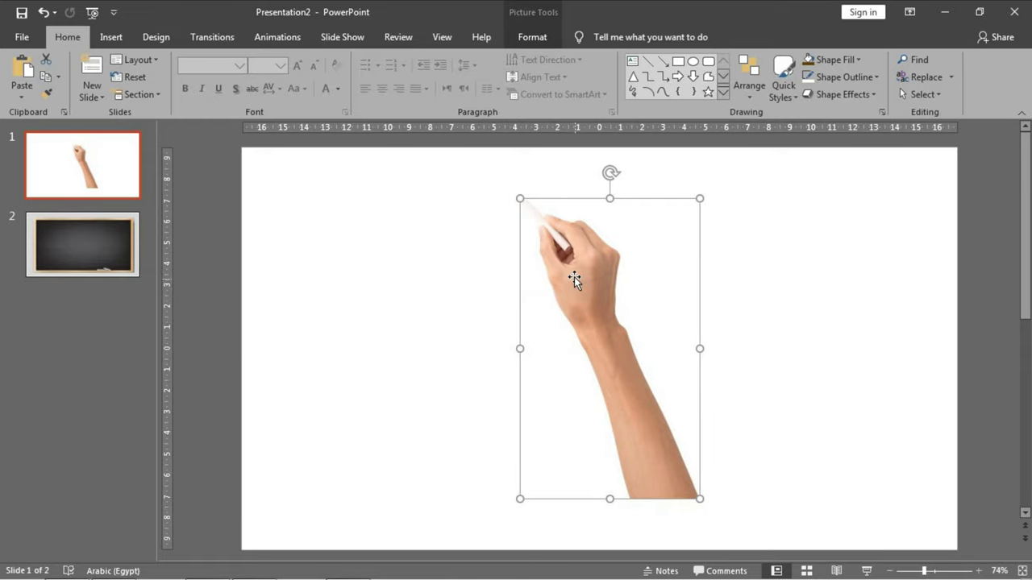
{"action": "key", "text": "ctrl+x"}
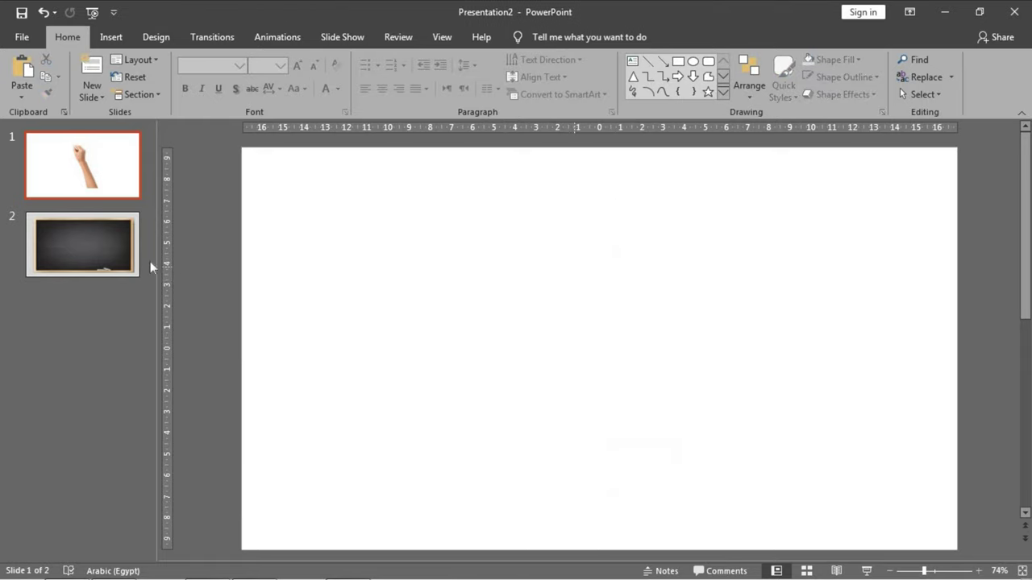
{"action": "left_click", "coordinate": [111, 233]}
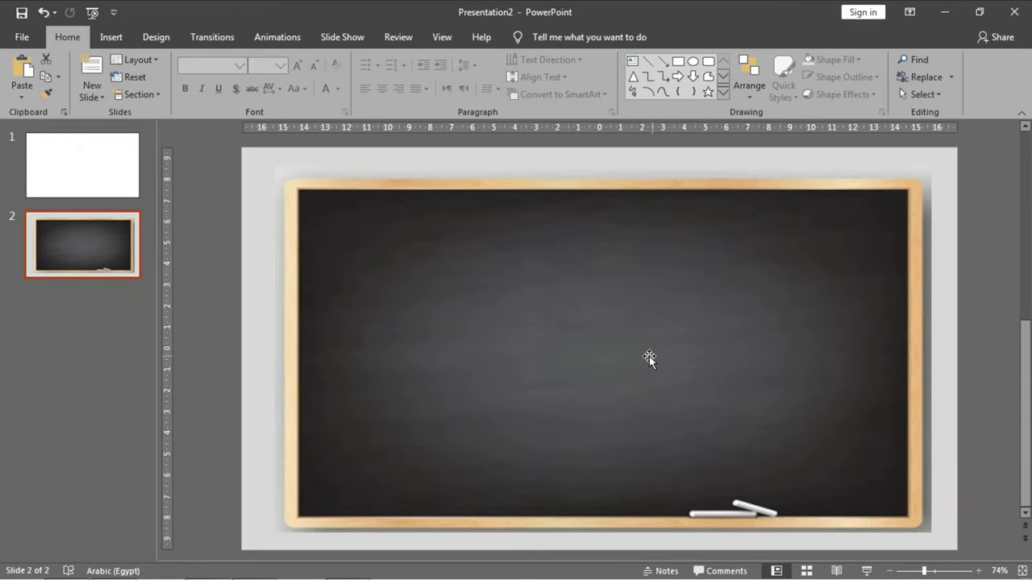
{"action": "key", "text": "ctrl+v"}
{"action": "left_click_drag", "start_coordinate": [604, 382], "coordinate": [490, 554]}
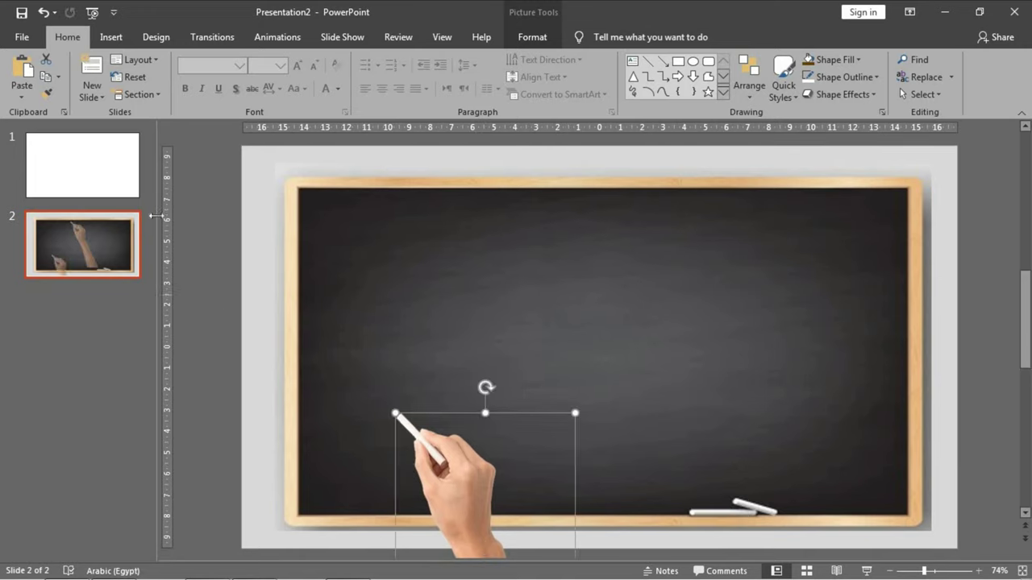
Delete the empty first slide and nudge the hand picture slightly right.
{"action": "left_click", "coordinate": [112, 182]}
{"action": "key", "text": "Delete"}
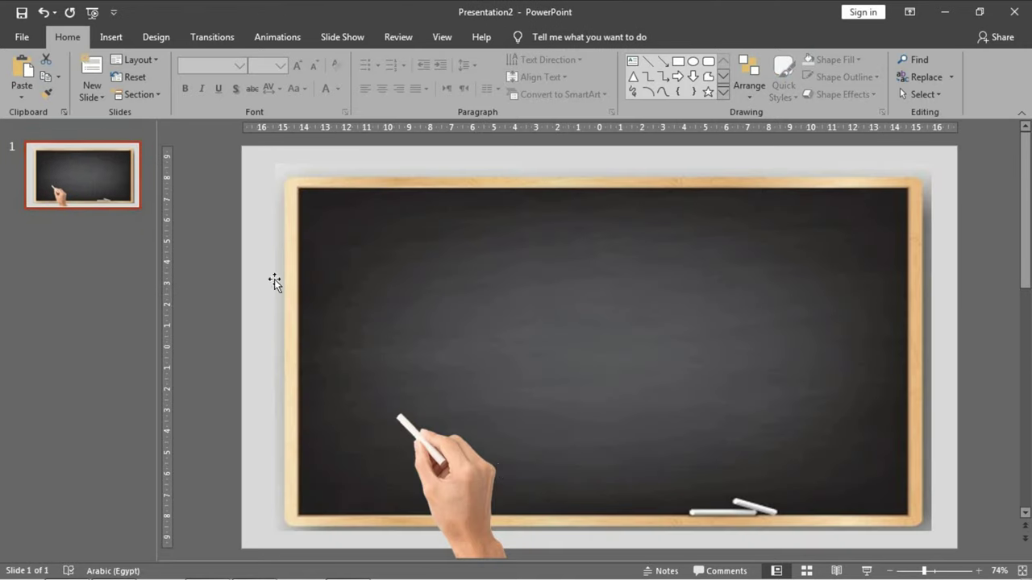
{"action": "left_click", "coordinate": [463, 486]}
{"action": "left_click_drag", "start_coordinate": [463, 486], "coordinate": [490, 484]}
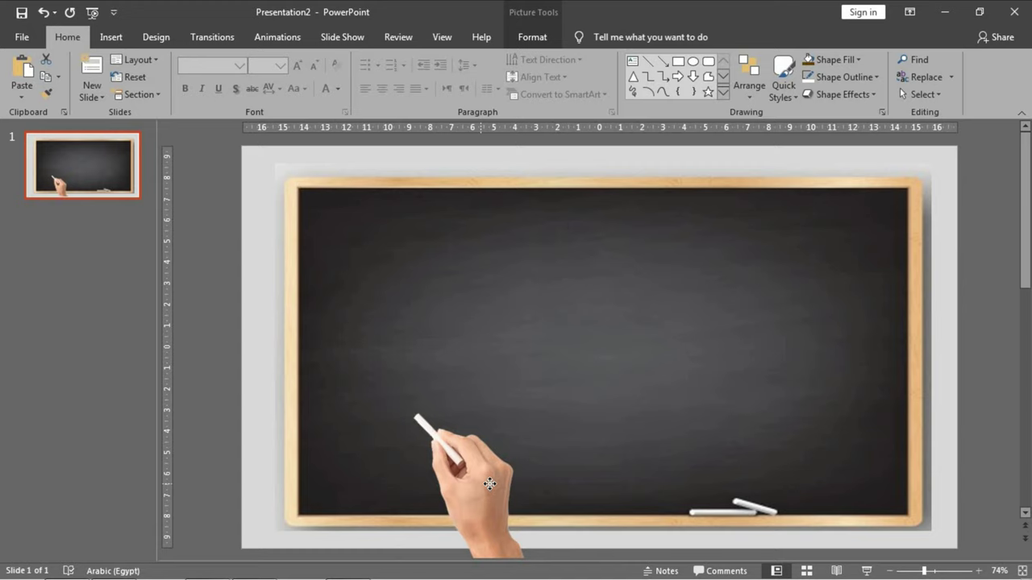
{"action": "left_click_drag", "start_coordinate": [489, 484], "coordinate": [493, 484]}
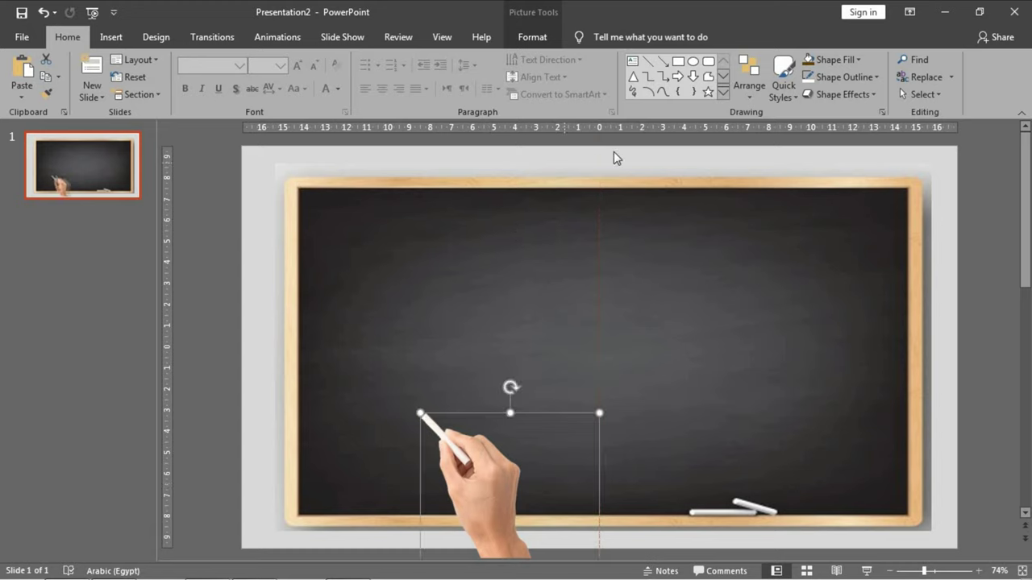
Add a 48 pt 'PowerPoint Academy' text box, widened to one line and centred on the blackboard.
{"action": "left_click", "coordinate": [972, 162]}
{"action": "left_click", "coordinate": [633, 60]}
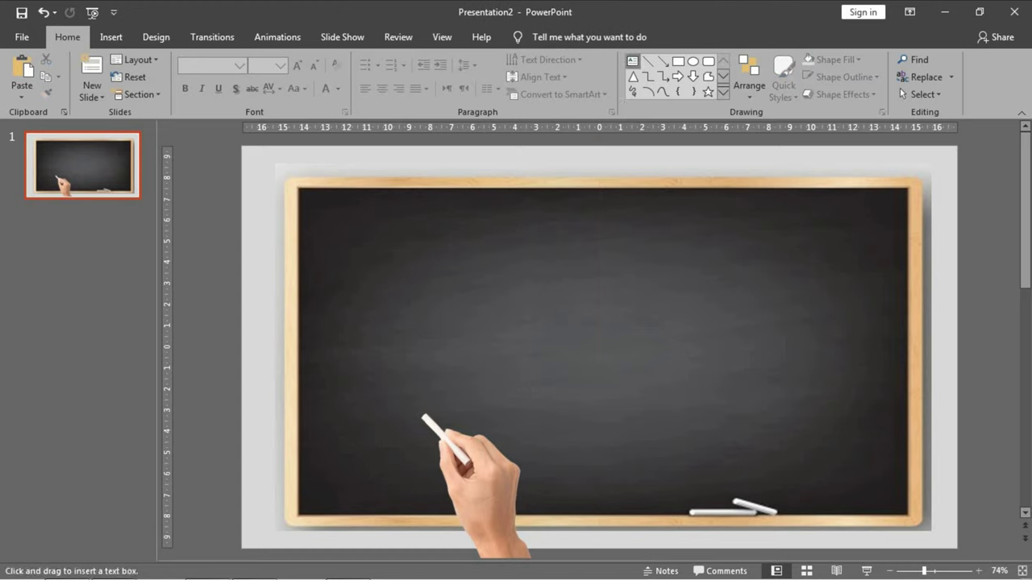
{"action": "left_click", "coordinate": [542, 310]}
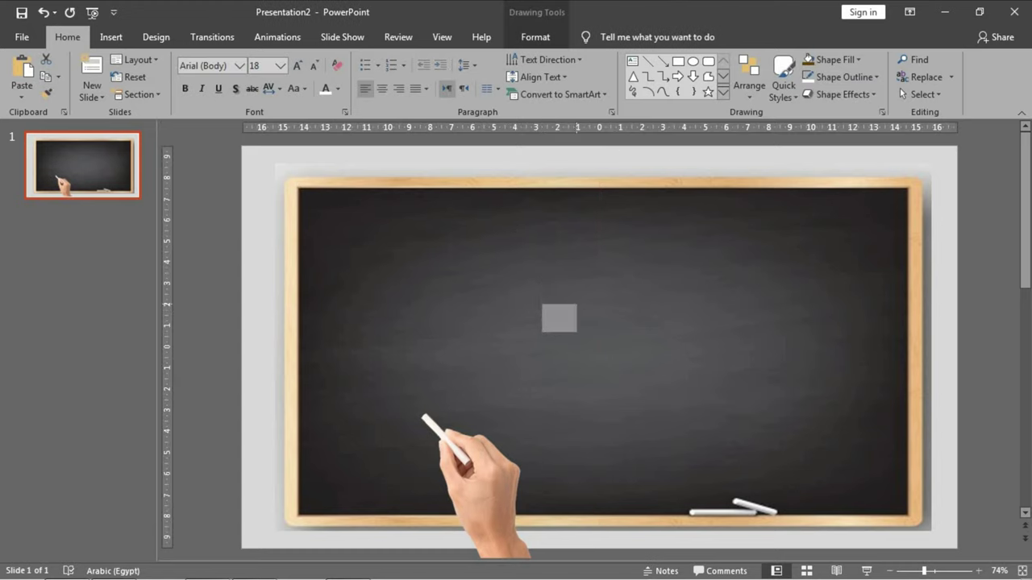
{"action": "left_click_drag", "start_coordinate": [675, 281], "coordinate": [674, 280]}
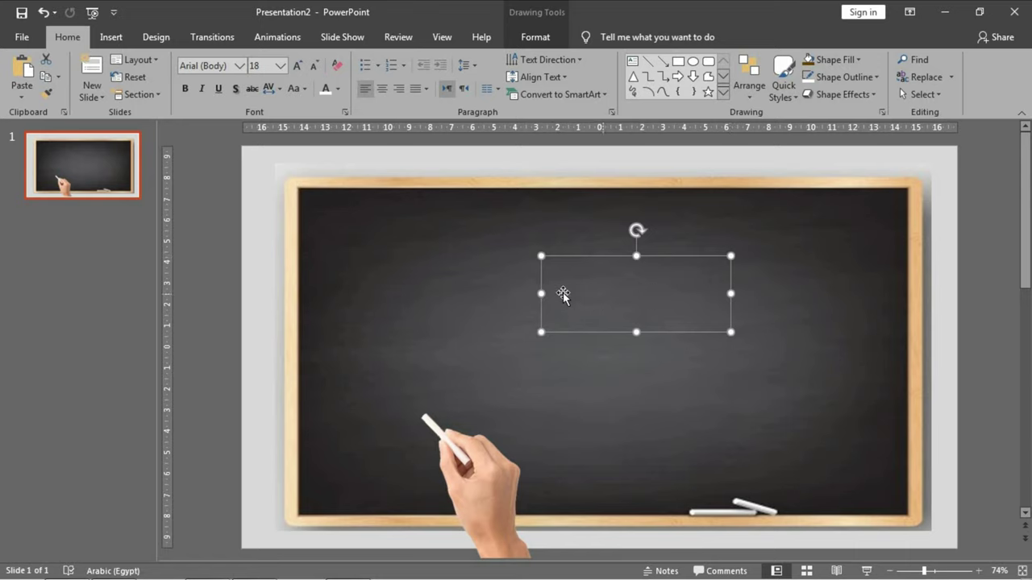
{"action": "type", "text": "Power"}
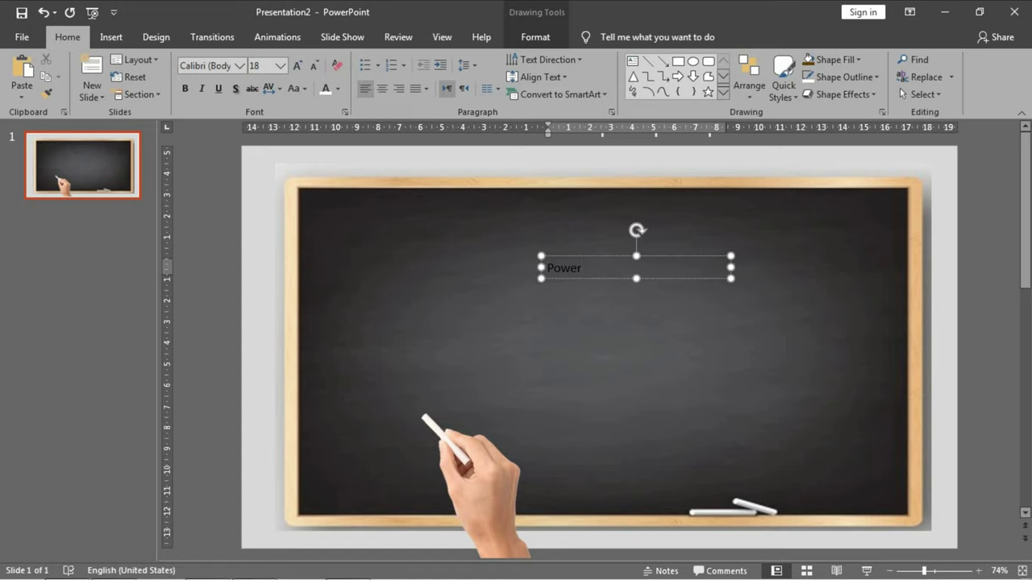
{"action": "type", "text": "Point Academy"}
{"action": "key", "text": "ctrl+a"}
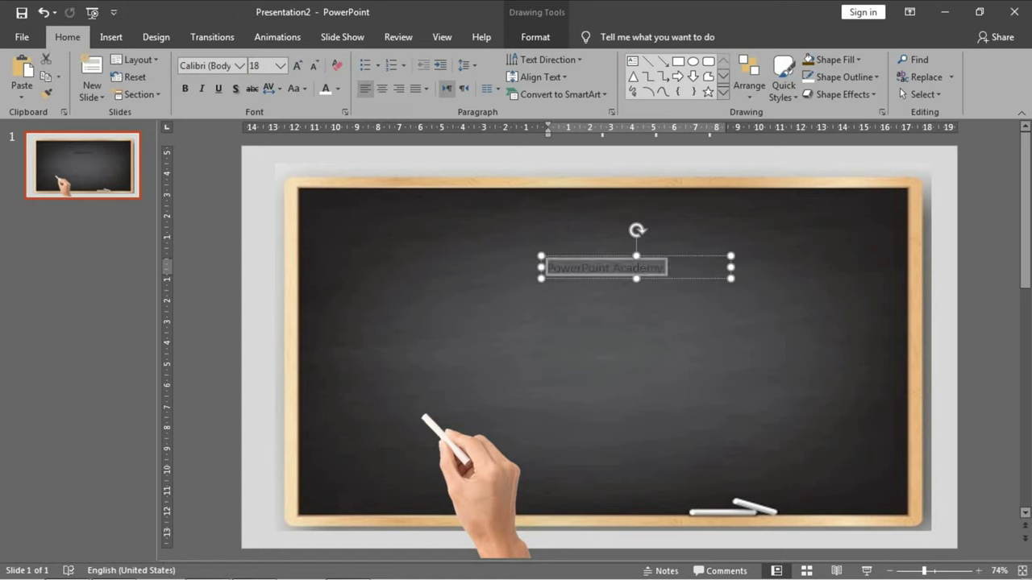
{"action": "key", "text": "ctrl+shift+period"}
{"action": "key", "text": "ctrl+shift+period"}
{"action": "key", "text": "ctrl+shift+period"}
{"action": "key", "text": "ctrl+shift+period"}
{"action": "key", "text": "ctrl+shift+period"}
{"action": "key", "text": "ctrl+shift+period"}
{"action": "key", "text": "ctrl+shift+period"}
{"action": "key", "text": "ctrl+shift+period"}
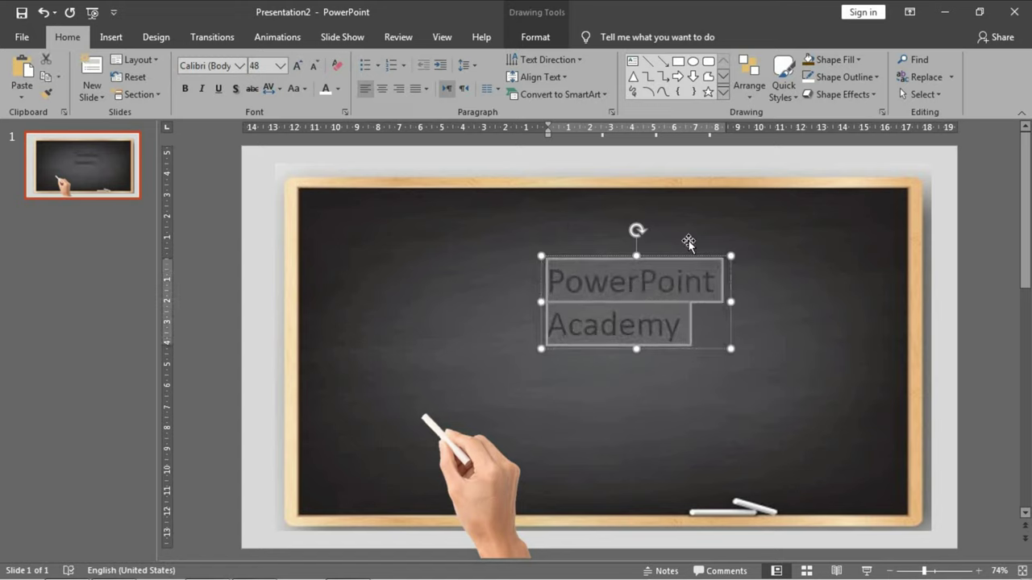
{"action": "left_click_drag", "start_coordinate": [731, 301], "coordinate": [873, 299]}
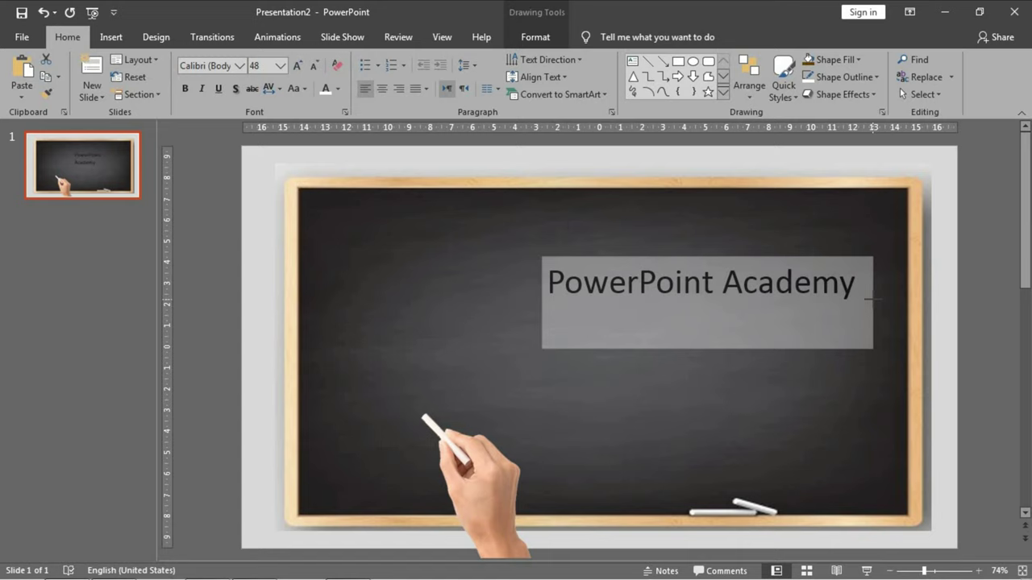
{"action": "left_click_drag", "start_coordinate": [795, 256], "coordinate": [728, 297]}
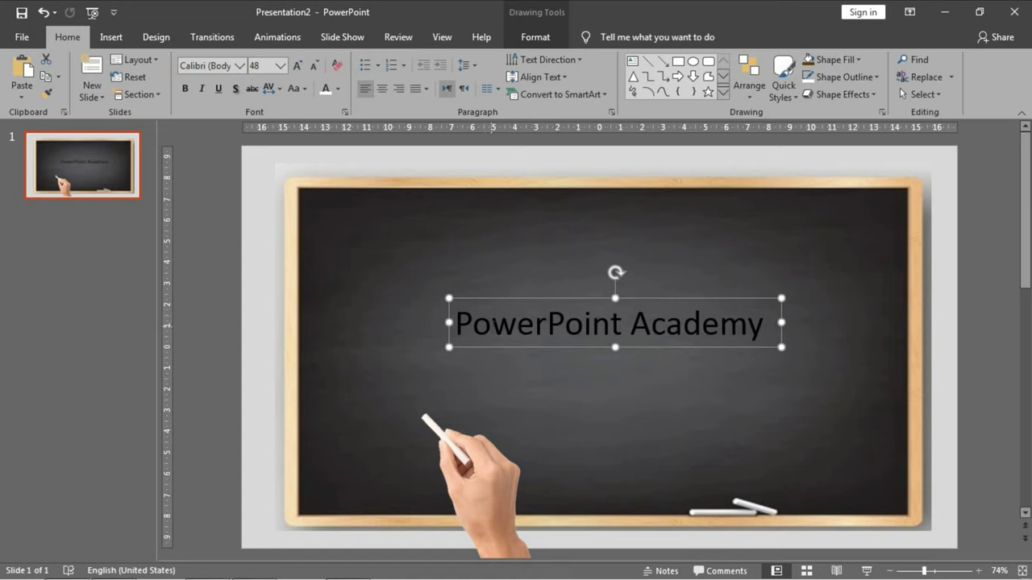
{"action": "triple_click", "coordinate": [491, 327]}
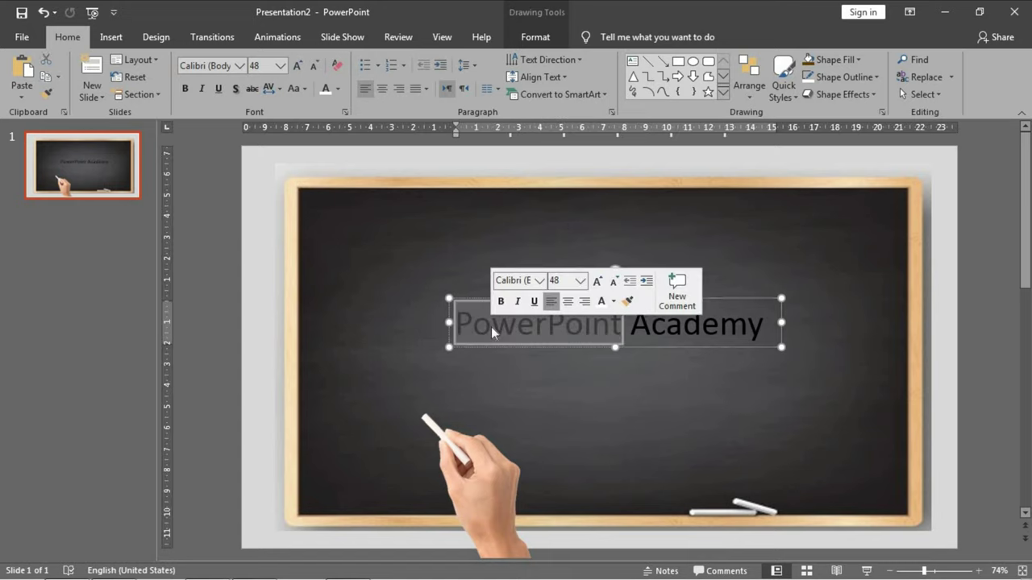
Change the 'PowerPoint Academy' title to Creta_TRIAL 66 pt and widen its box to keep one line.
{"action": "left_click", "coordinate": [240, 68]}
{"action": "scroll", "coordinate": [287, 303], "scroll_direction": "down", "scroll_amount": 10}
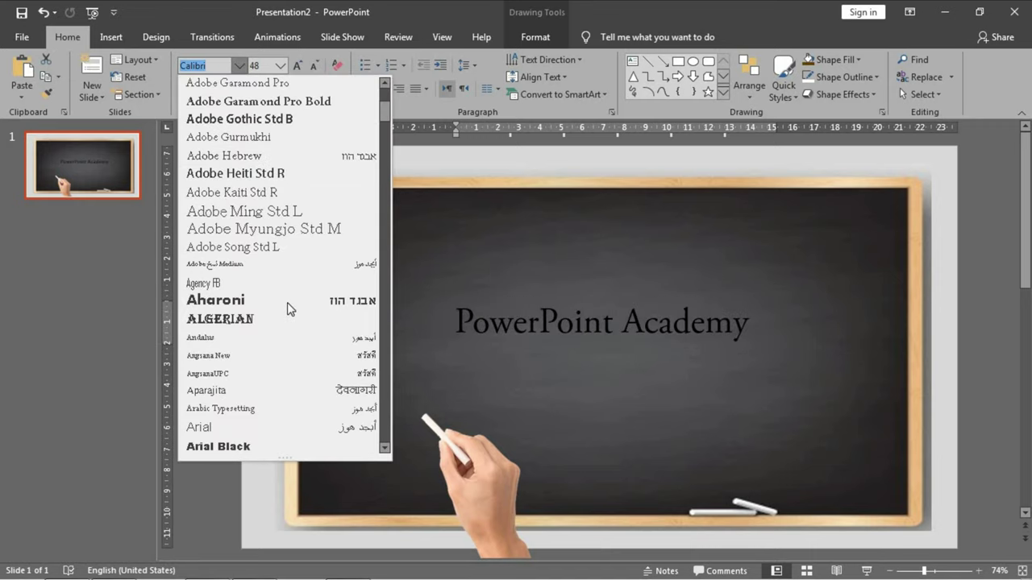
{"action": "scroll", "coordinate": [288, 309], "scroll_direction": "down", "scroll_amount": 12}
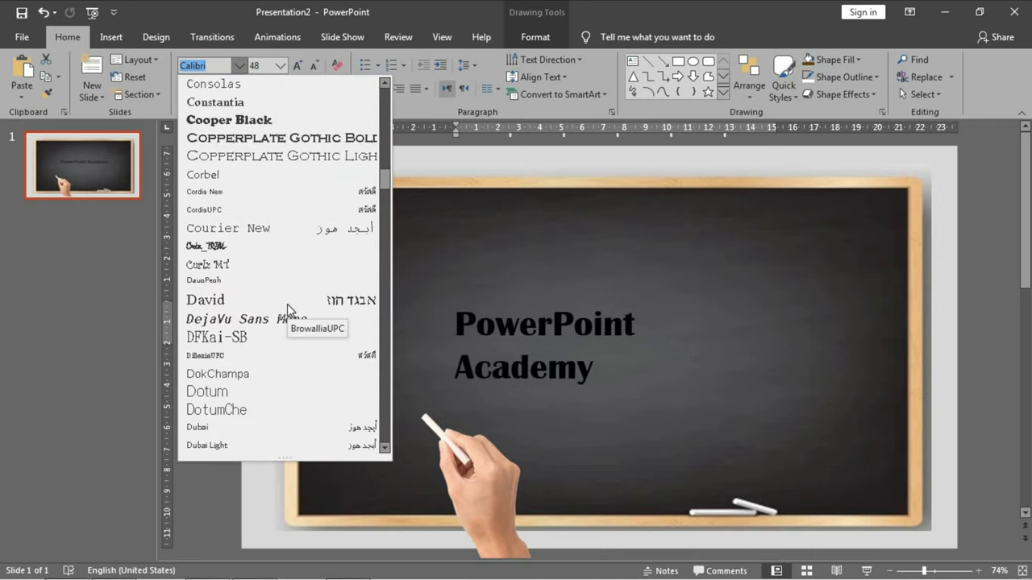
{"action": "scroll", "coordinate": [287, 304], "scroll_direction": "up", "scroll_amount": 2}
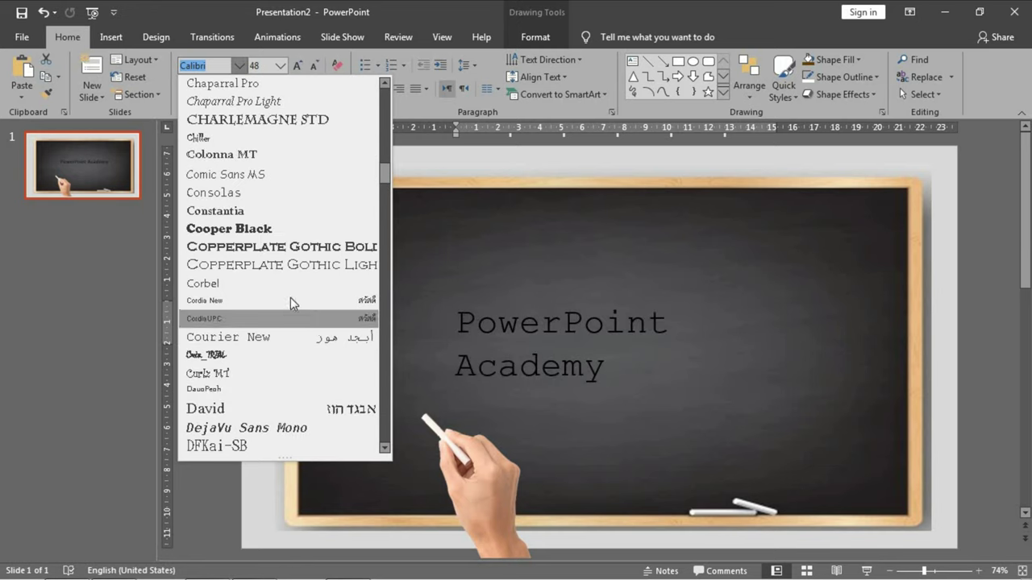
{"action": "left_click", "coordinate": [273, 357]}
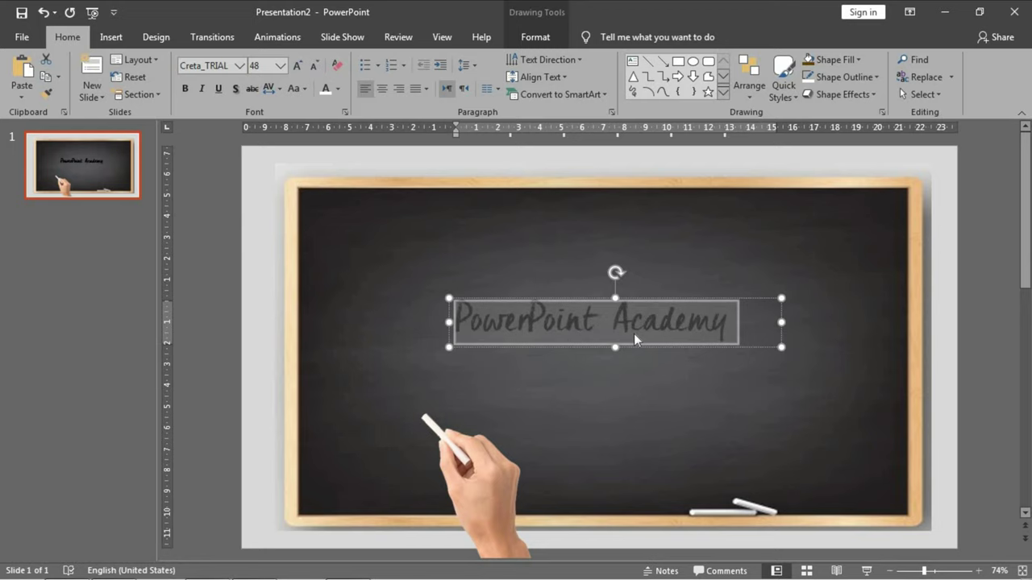
{"action": "key", "text": "ctrl+shift+period"}
{"action": "key", "text": "ctrl+shift+period"}
{"action": "key", "text": "ctrl+shift+period"}
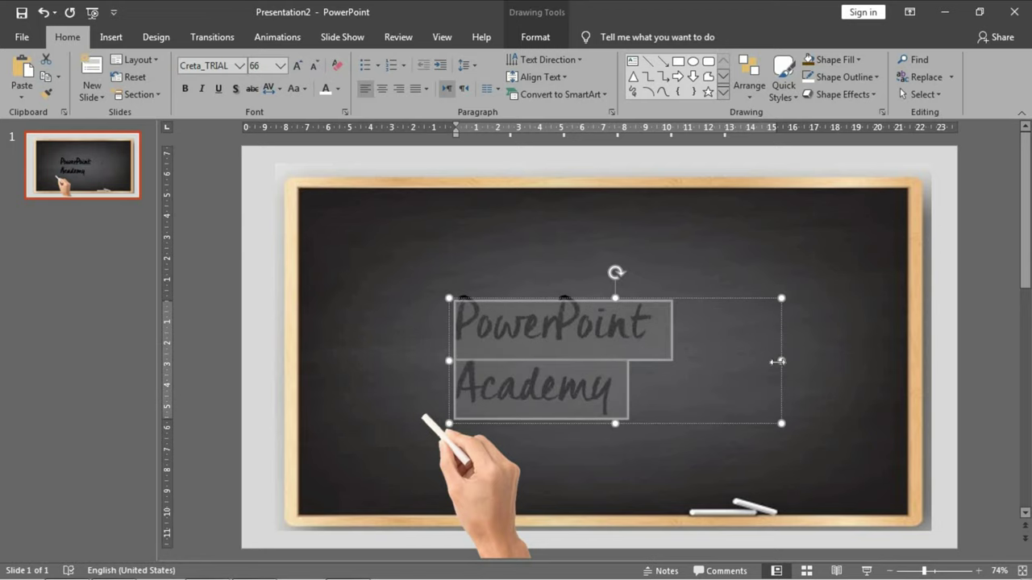
{"action": "left_click_drag", "start_coordinate": [781, 362], "coordinate": [906, 355]}
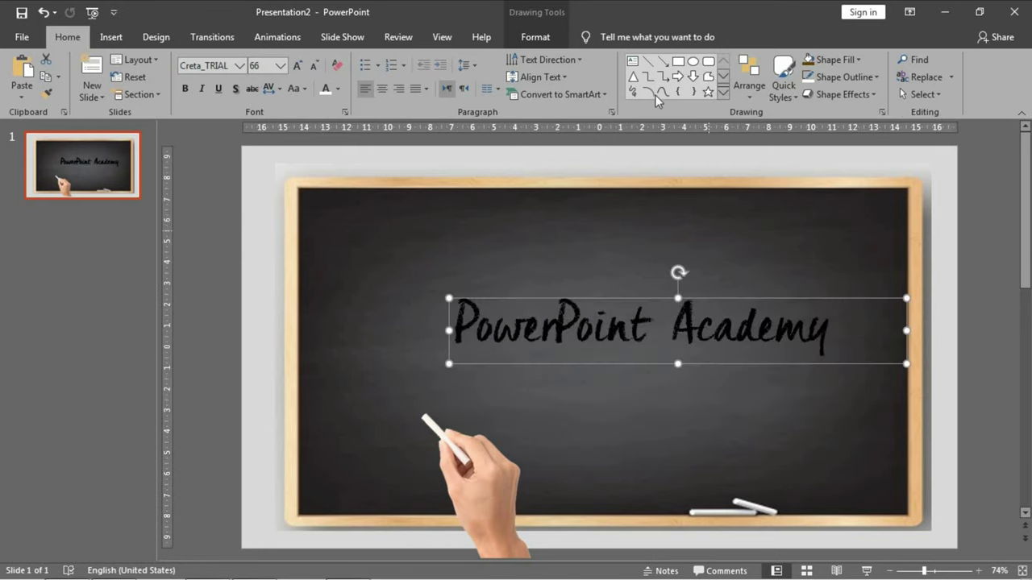
Make the title text white and shift its box left and down.
{"action": "left_click", "coordinate": [530, 40]}
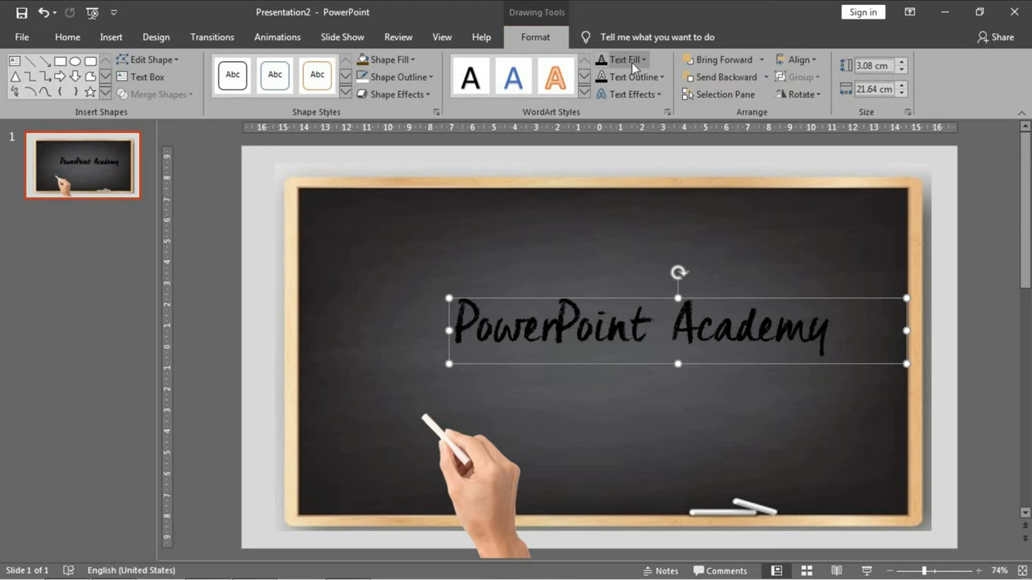
{"action": "left_click", "coordinate": [631, 62]}
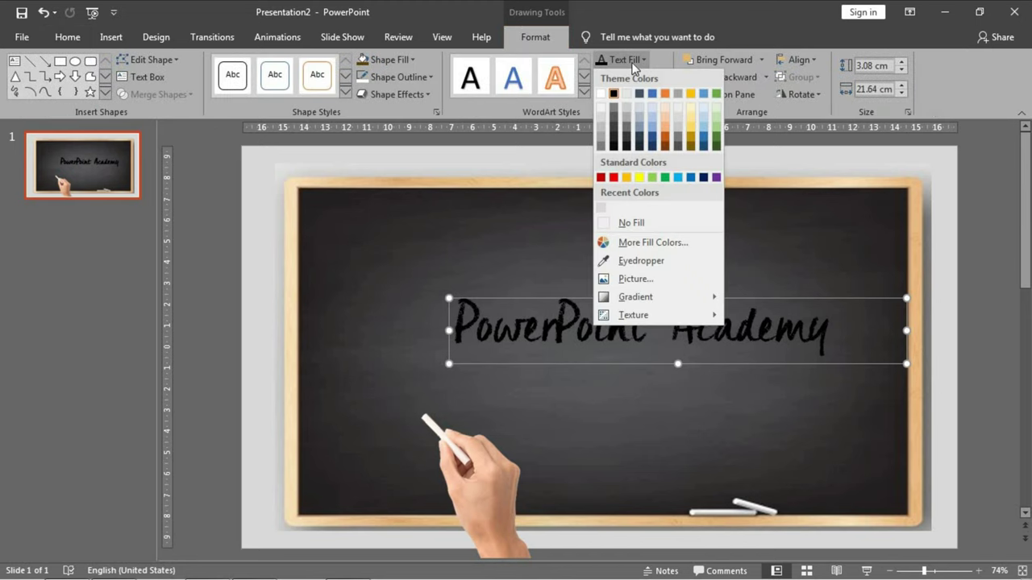
{"action": "left_click", "coordinate": [601, 94]}
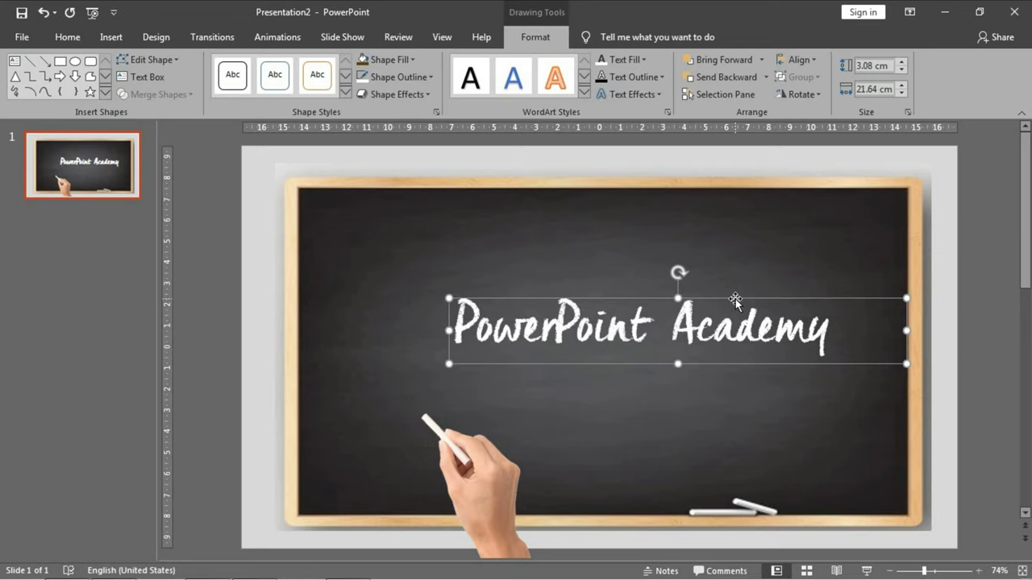
{"action": "left_click_drag", "start_coordinate": [735, 299], "coordinate": [670, 316]}
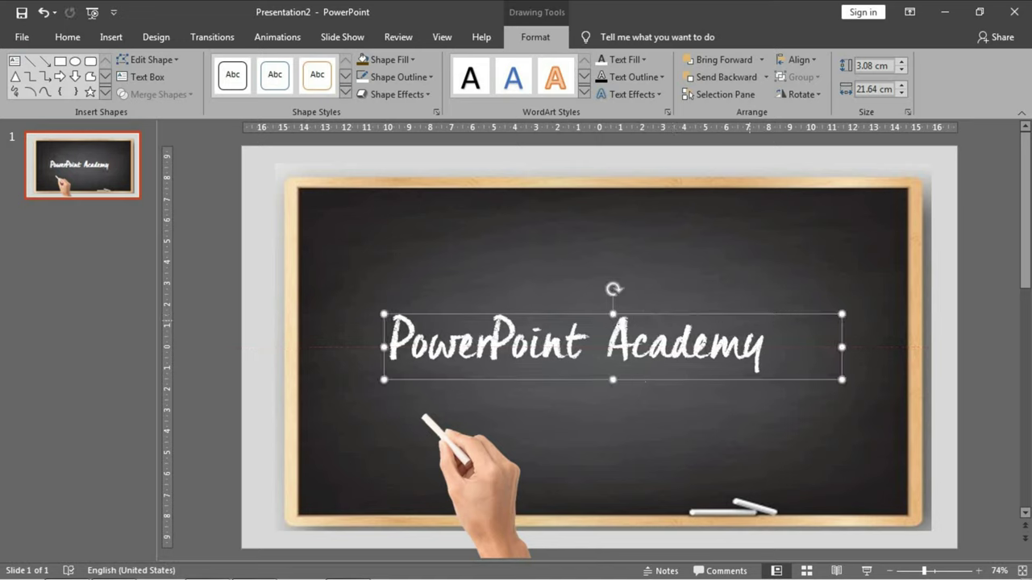
Enlarge the title onto one line and move the chalk hand up-left to its start.
{"action": "triple_click", "coordinate": [698, 352]}
{"action": "key", "text": "ctrl+shift+period"}
{"action": "key", "text": "ctrl+shift+period"}
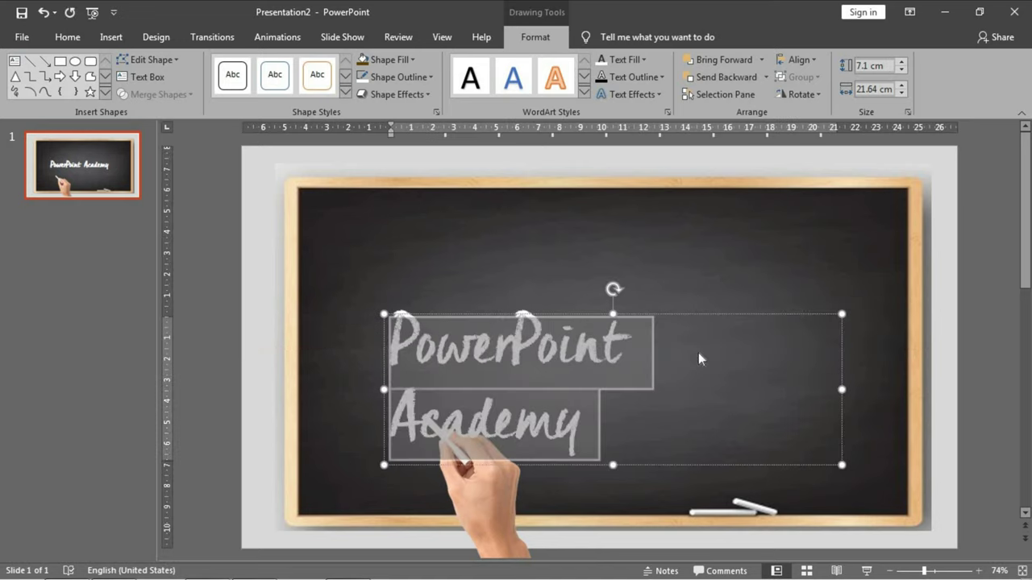
{"action": "left_click_drag", "start_coordinate": [841, 314], "coordinate": [888, 259]}
{"action": "left_click_drag", "start_coordinate": [824, 257], "coordinate": [792, 314]}
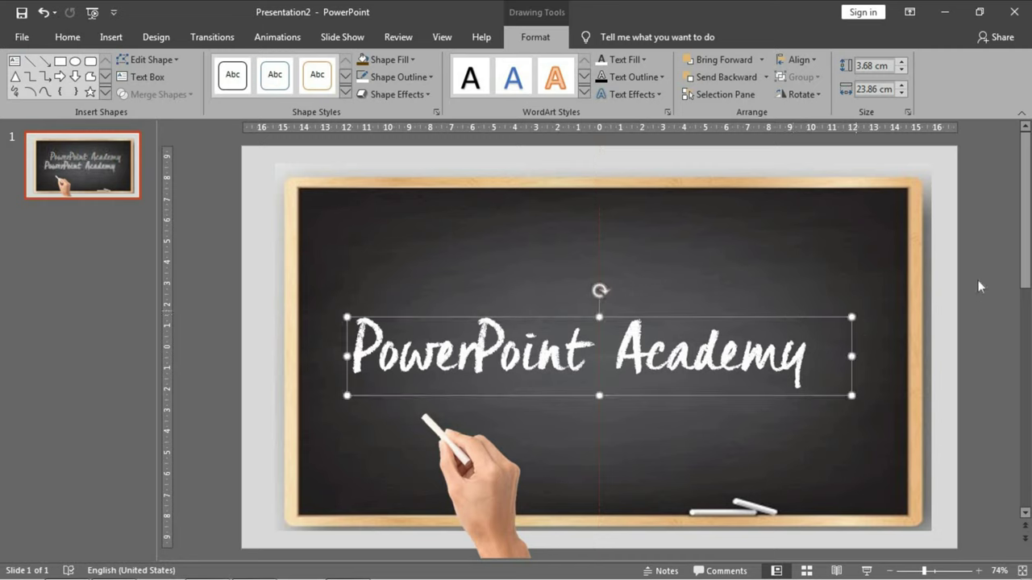
{"action": "left_click", "coordinate": [470, 442]}
{"action": "left_click_drag", "start_coordinate": [408, 444], "coordinate": [398, 433]}
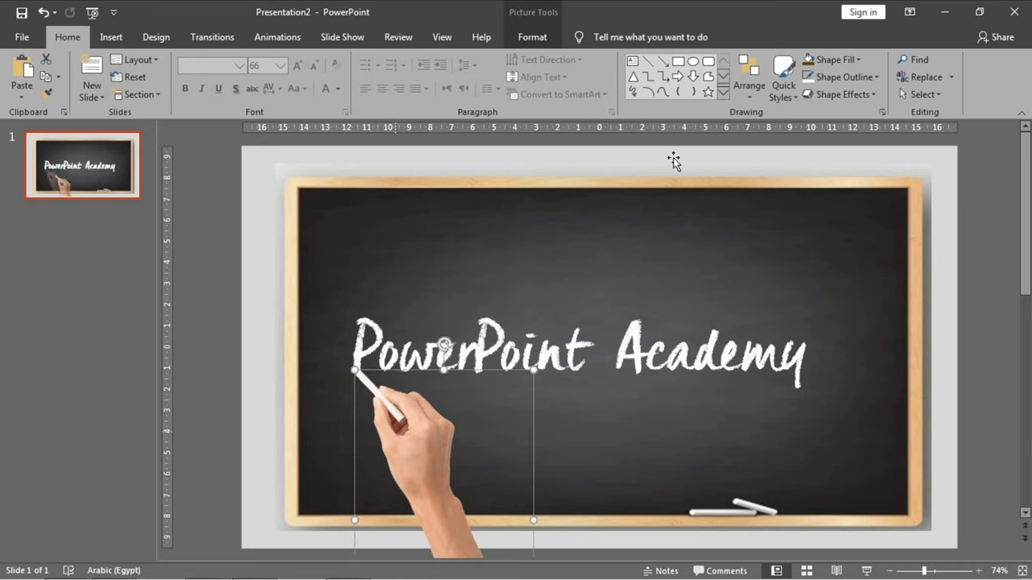
Deselect the hand, check the title box, then bring up the Animations options.
{"action": "left_click", "coordinate": [993, 170]}
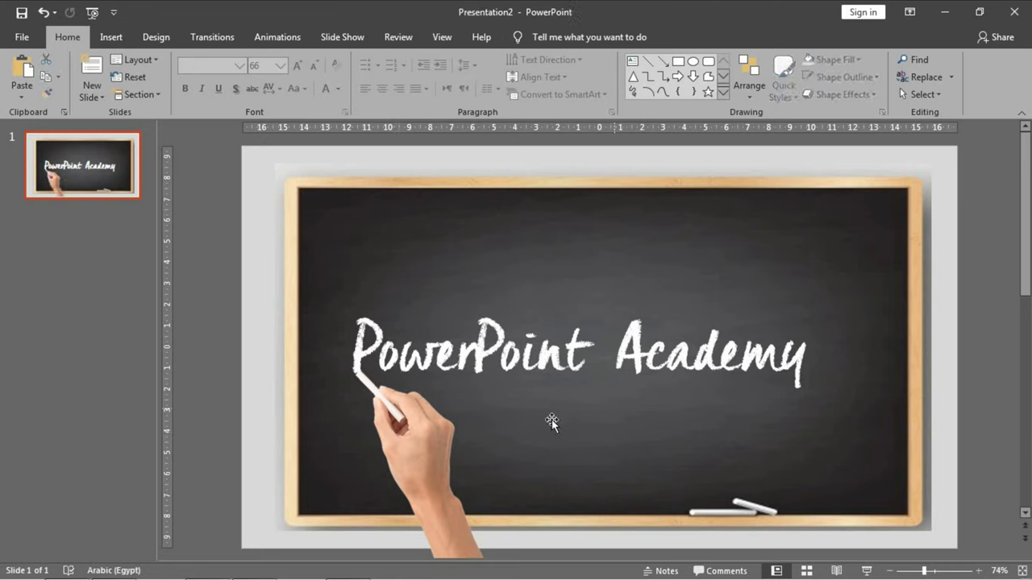
{"action": "left_click", "coordinate": [816, 322]}
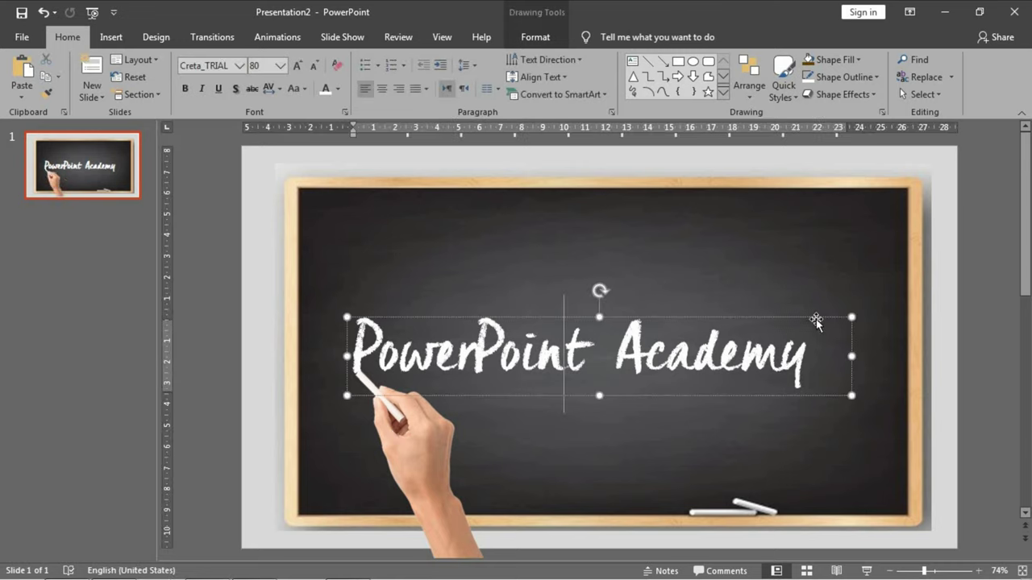
{"action": "left_click", "coordinate": [979, 217]}
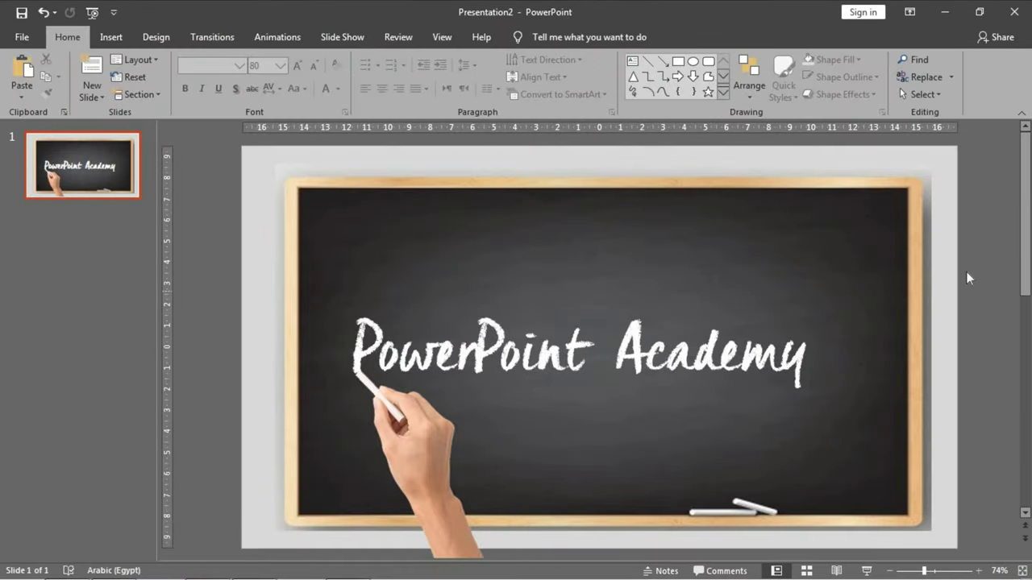
{"action": "left_click", "coordinate": [266, 29]}
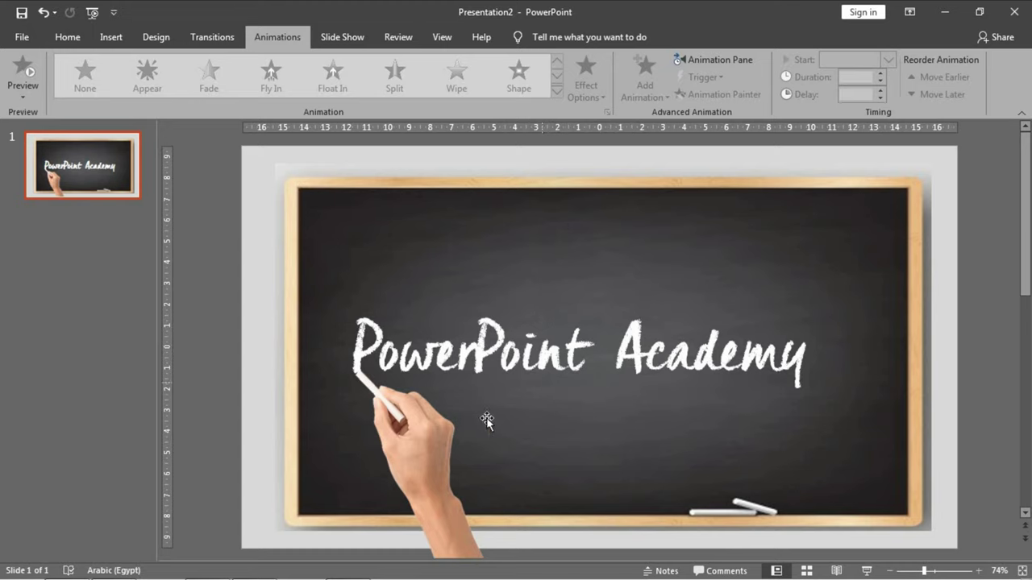
Give the chalk-hand picture an Add Animation > Motion Paths > Custom Path to draw along the title.
{"action": "left_click", "coordinate": [443, 425]}
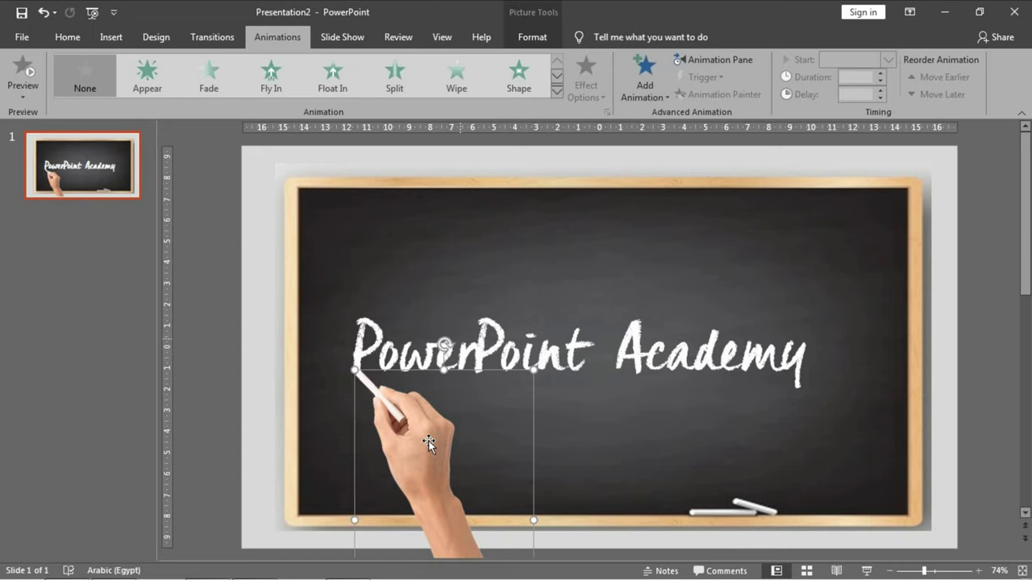
{"action": "left_click", "coordinate": [657, 102]}
{"action": "scroll", "coordinate": [713, 289], "scroll_direction": "down", "scroll_amount": 3}
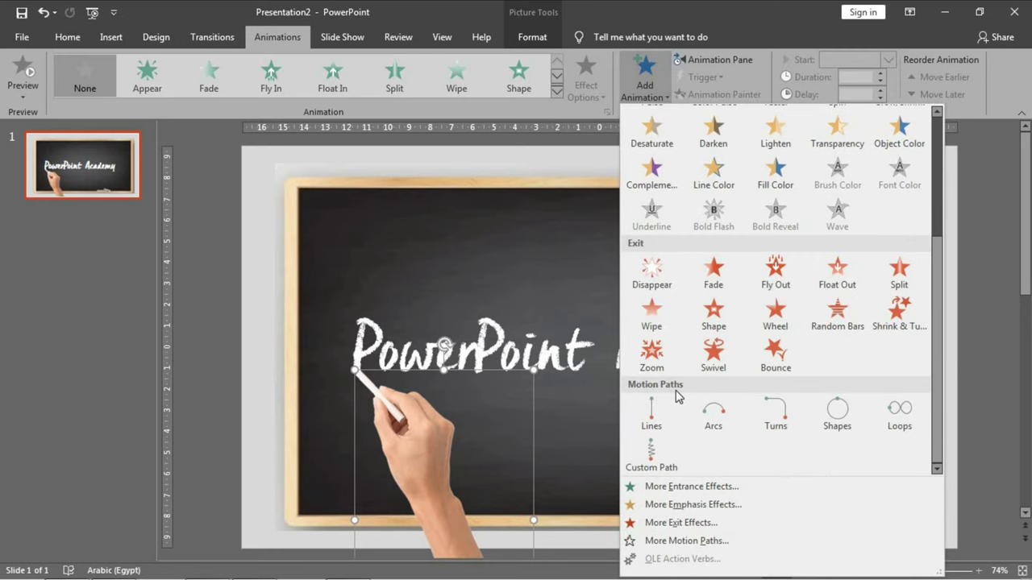
{"action": "left_click", "coordinate": [665, 464]}
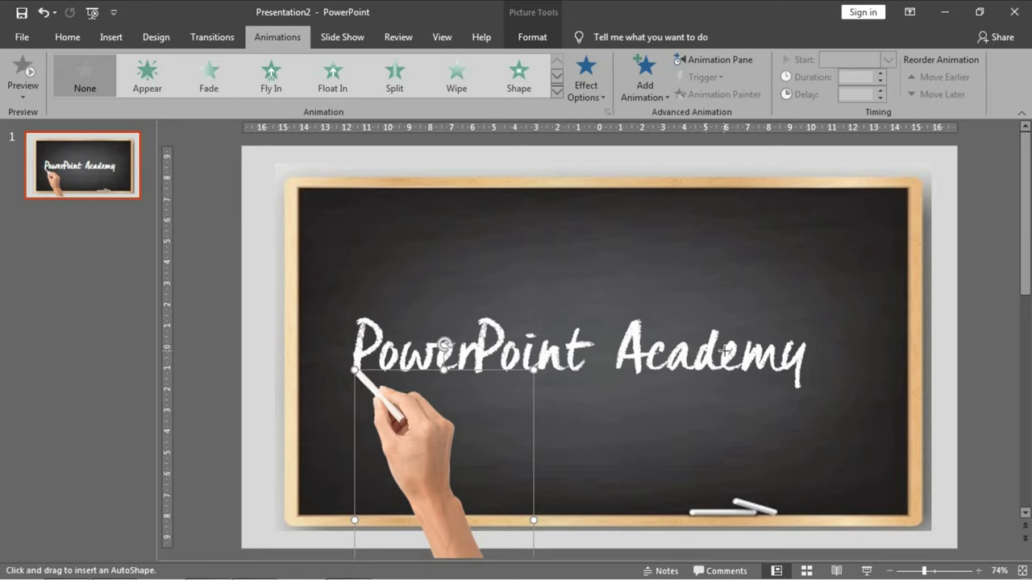
{"action": "scroll", "coordinate": [411, 329], "scroll_direction": "up", "scroll_amount": 3, "text": "ctrl"}
{"action": "scroll", "coordinate": [412, 328], "scroll_direction": "up", "scroll_amount": 2}
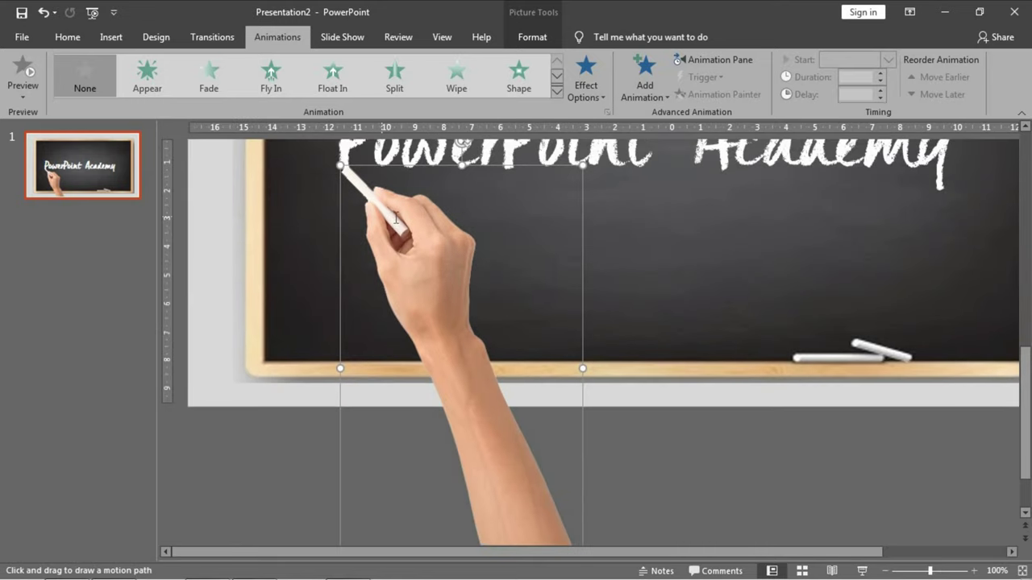
{"action": "scroll", "coordinate": [344, 312], "scroll_direction": "up", "scroll_amount": 2}
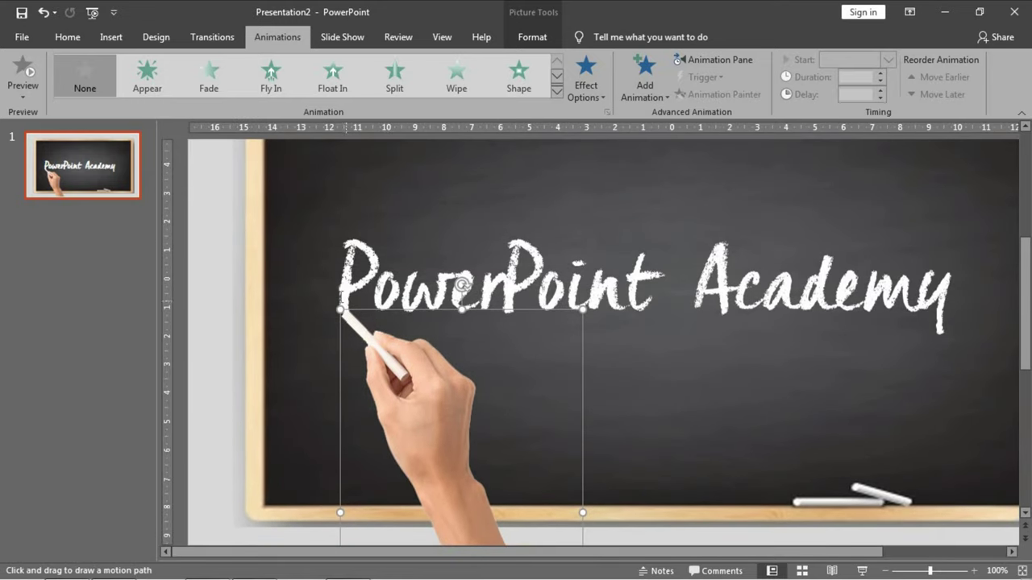
{"action": "left_click", "coordinate": [645, 77]}
{"action": "scroll", "coordinate": [713, 347], "scroll_direction": "down", "scroll_amount": 3}
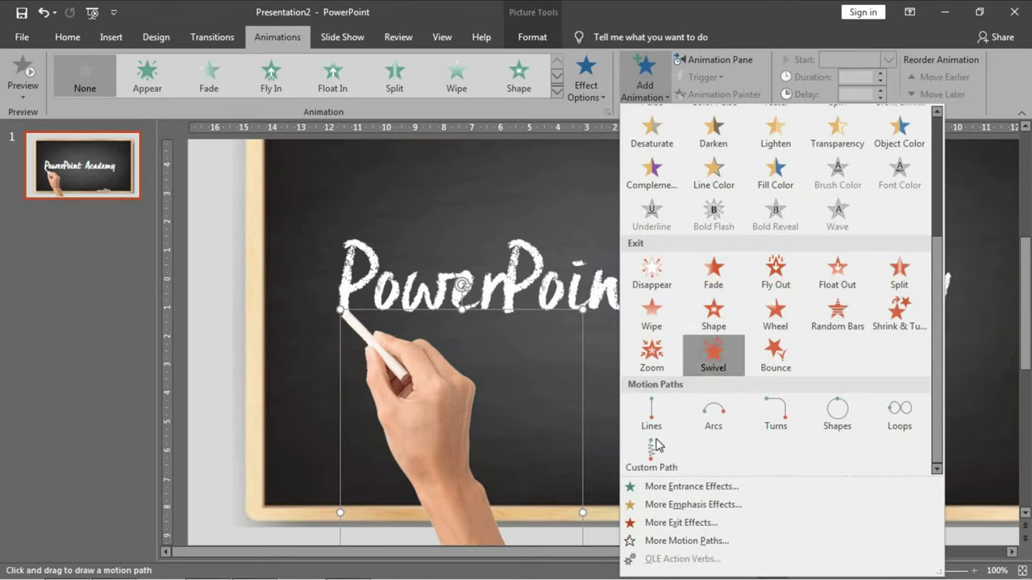
{"action": "left_click", "coordinate": [651, 457]}
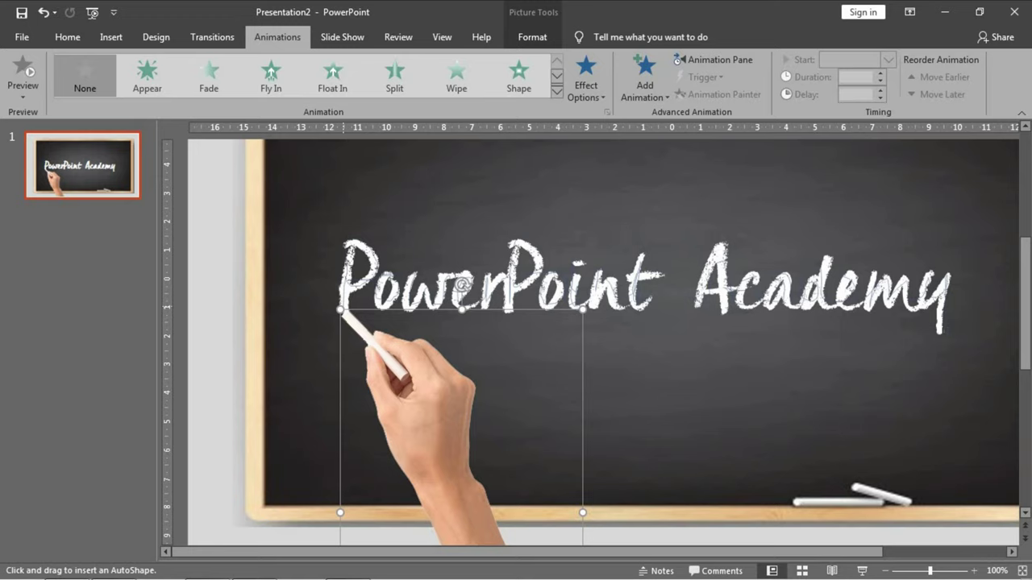
Finish the hand's custom path and set its smooth start and smooth end to 0 sec.
{"action": "double_click", "coordinate": [947, 344]}
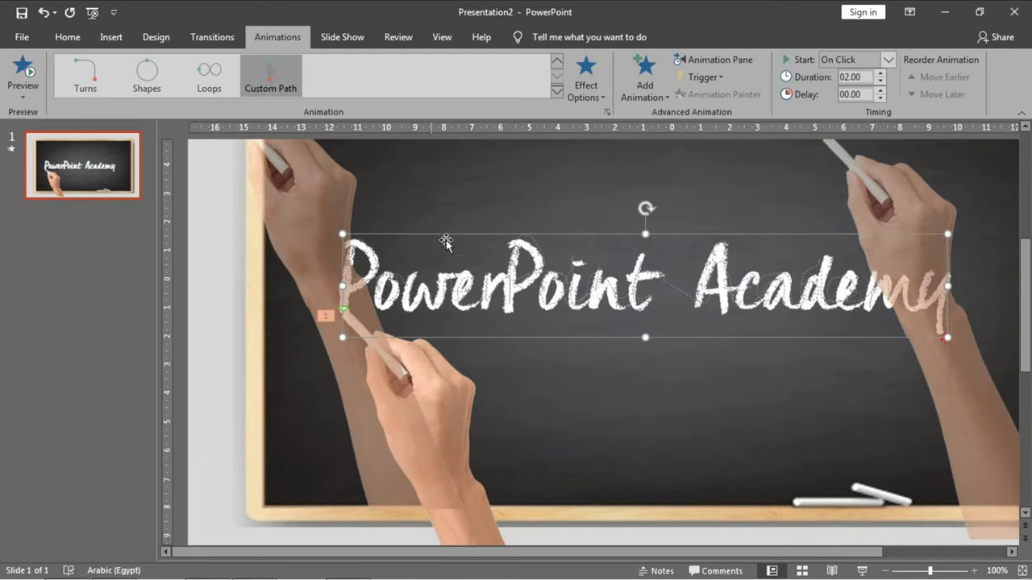
{"action": "scroll", "coordinate": [446, 240], "scroll_direction": "down", "scroll_amount": 4, "text": "ctrl"}
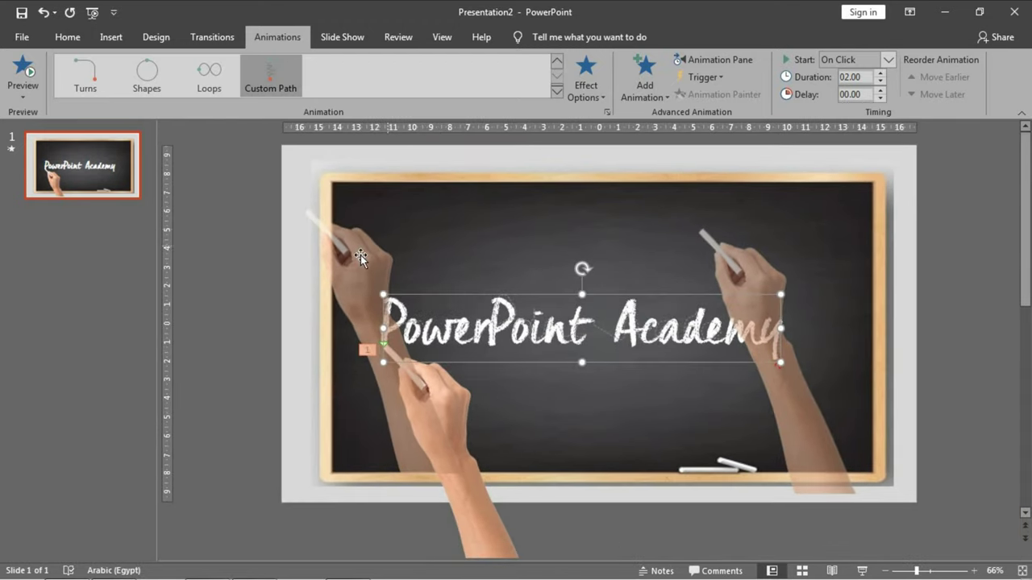
{"action": "left_click", "coordinate": [715, 60]}
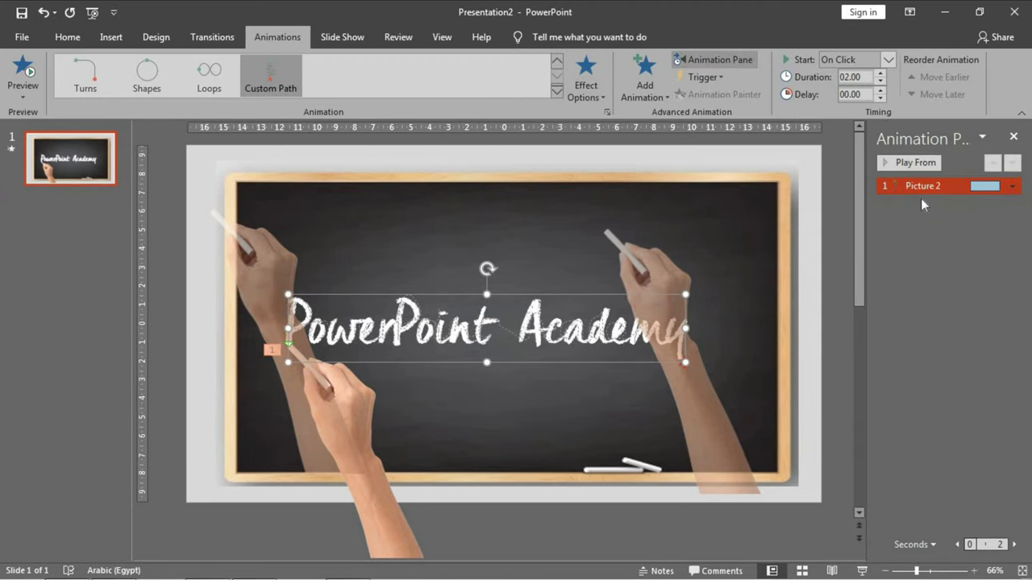
{"action": "double_click", "coordinate": [922, 187]}
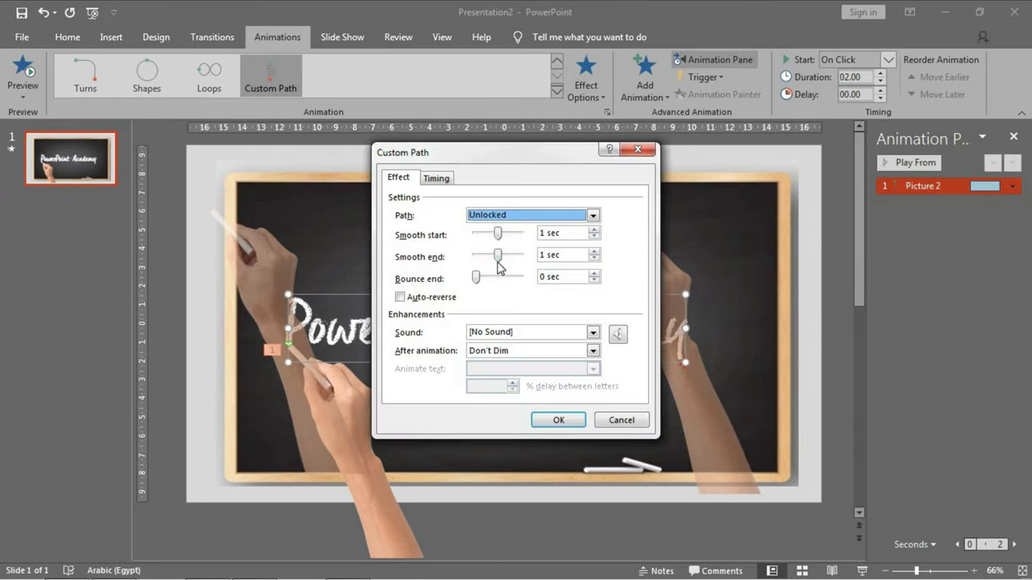
{"action": "left_click_drag", "start_coordinate": [497, 237], "coordinate": [446, 238]}
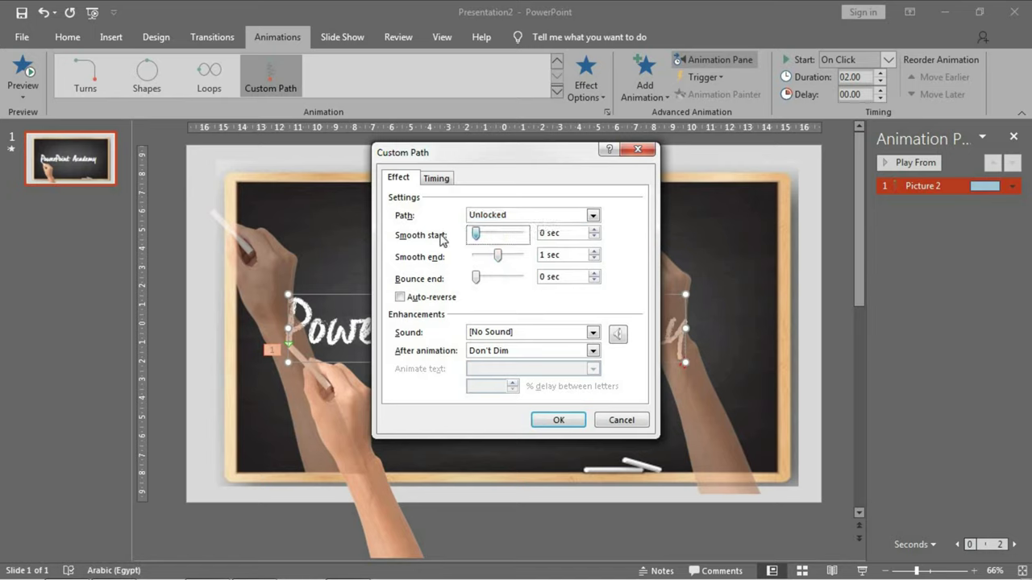
{"action": "left_click_drag", "start_coordinate": [497, 258], "coordinate": [444, 266]}
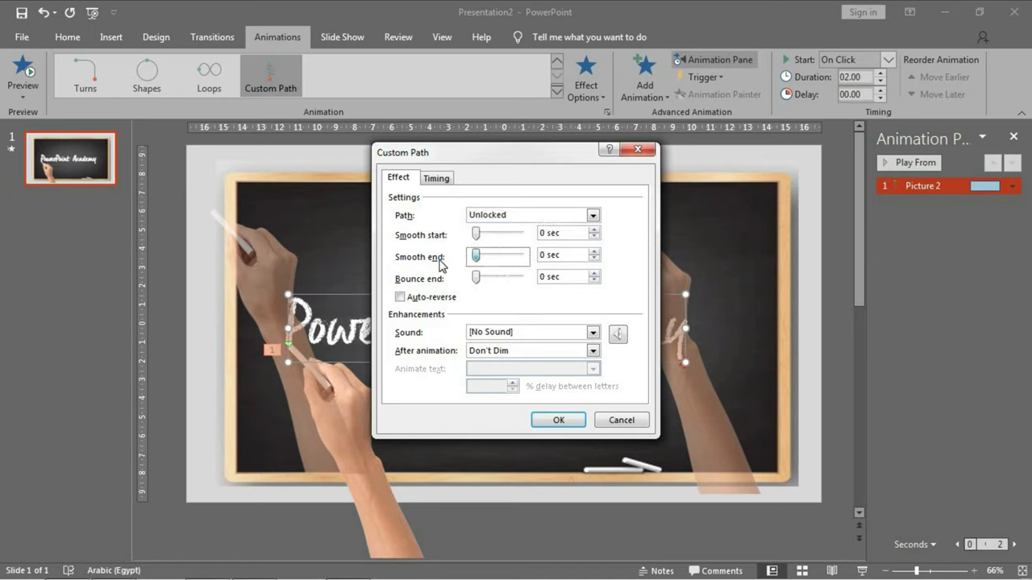
Set the motion path's duration to 7 seconds.
{"action": "left_click", "coordinate": [435, 179]}
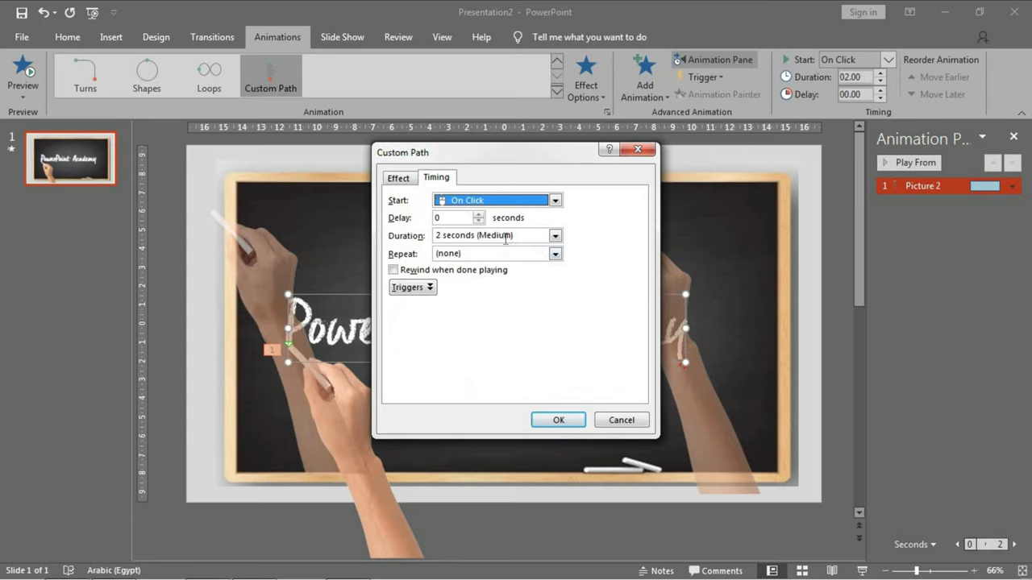
{"action": "left_click", "coordinate": [506, 235]}
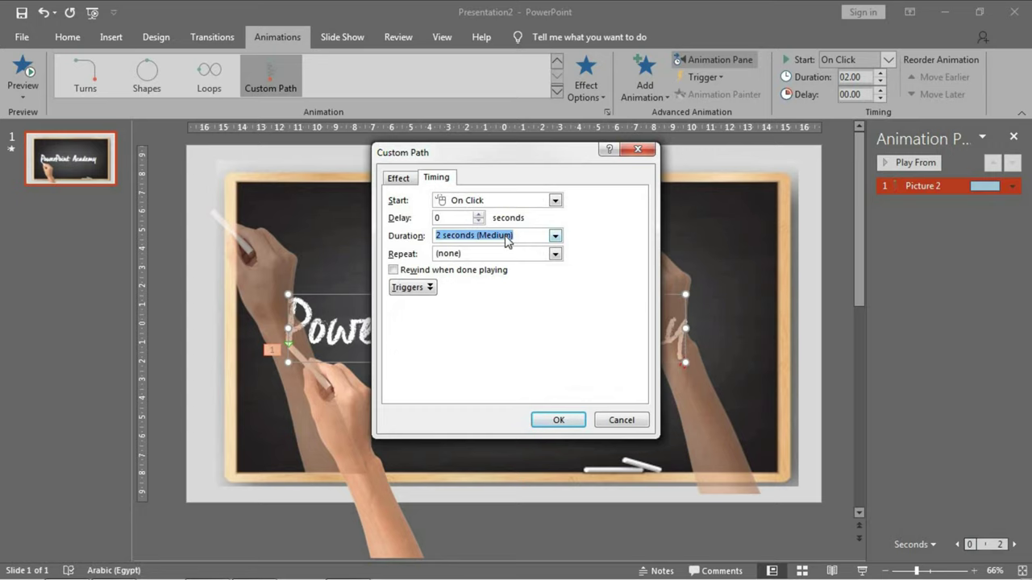
{"action": "type", "text": "7"}
{"action": "key", "text": "Return"}
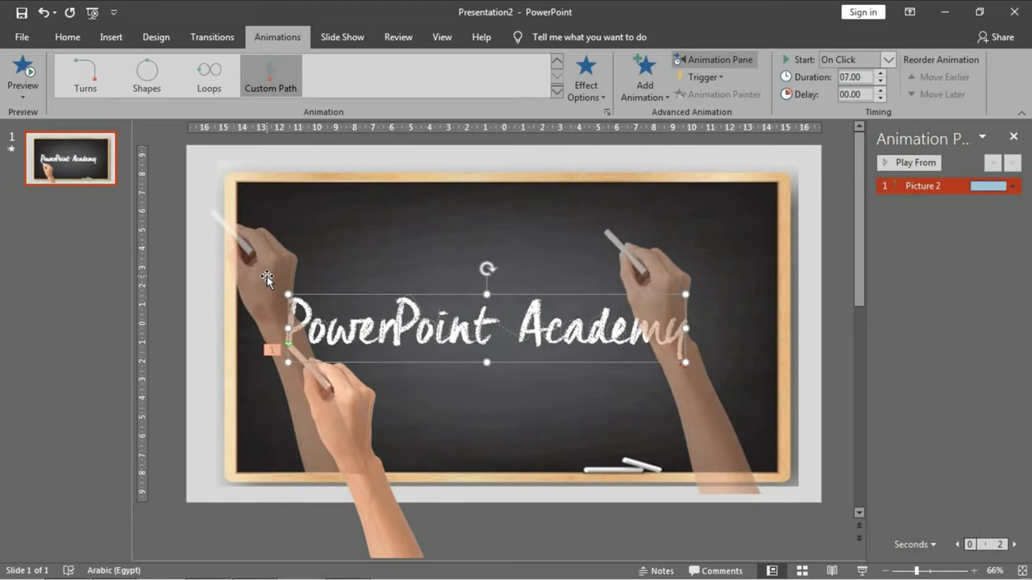
{"action": "left_click", "coordinate": [313, 408]}
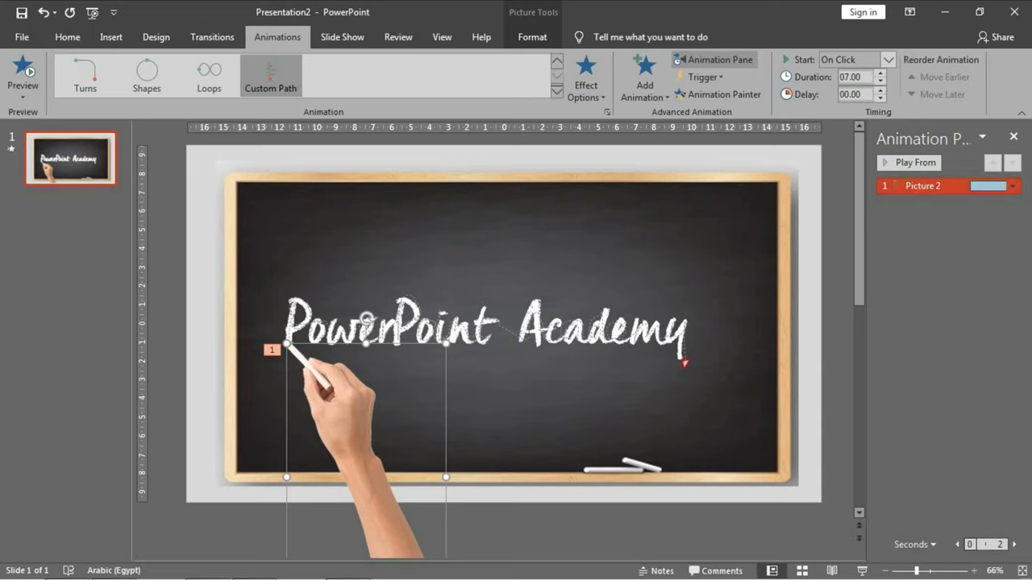
{"action": "left_click", "coordinate": [623, 341]}
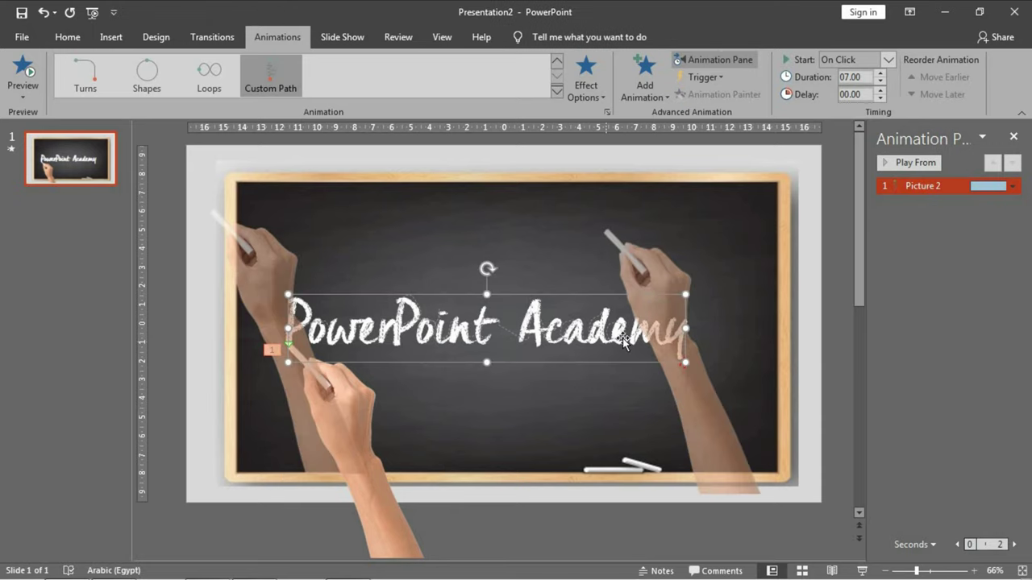
{"action": "left_click", "coordinate": [261, 246]}
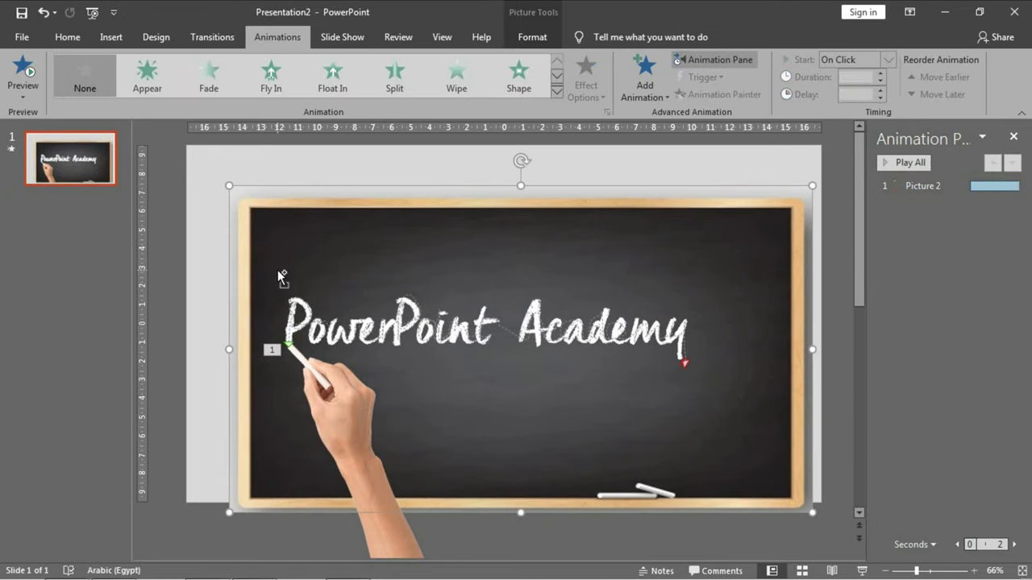
{"action": "left_click", "coordinate": [683, 364]}
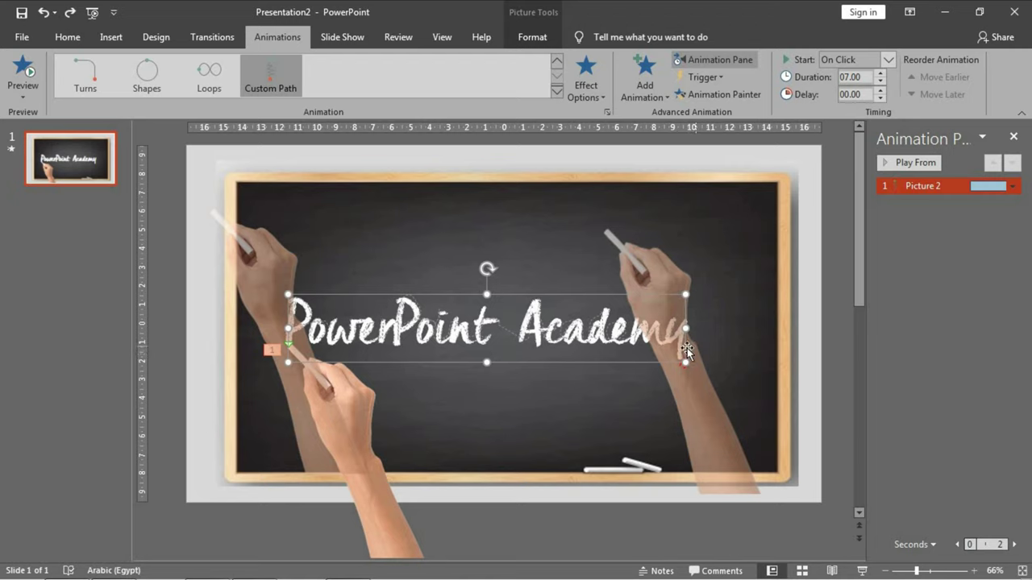
{"action": "left_click", "coordinate": [910, 162]}
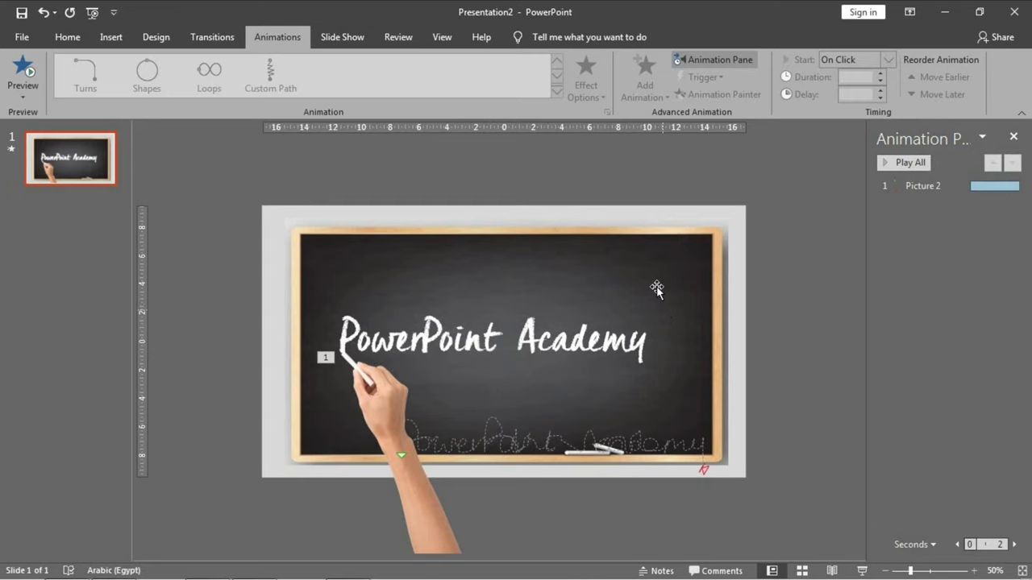
{"action": "scroll", "coordinate": [659, 285], "scroll_direction": "up", "scroll_amount": 2}
Give the PowerPoint Academy text box a Wipe entrance from the left.
{"action": "left_click", "coordinate": [574, 318]}
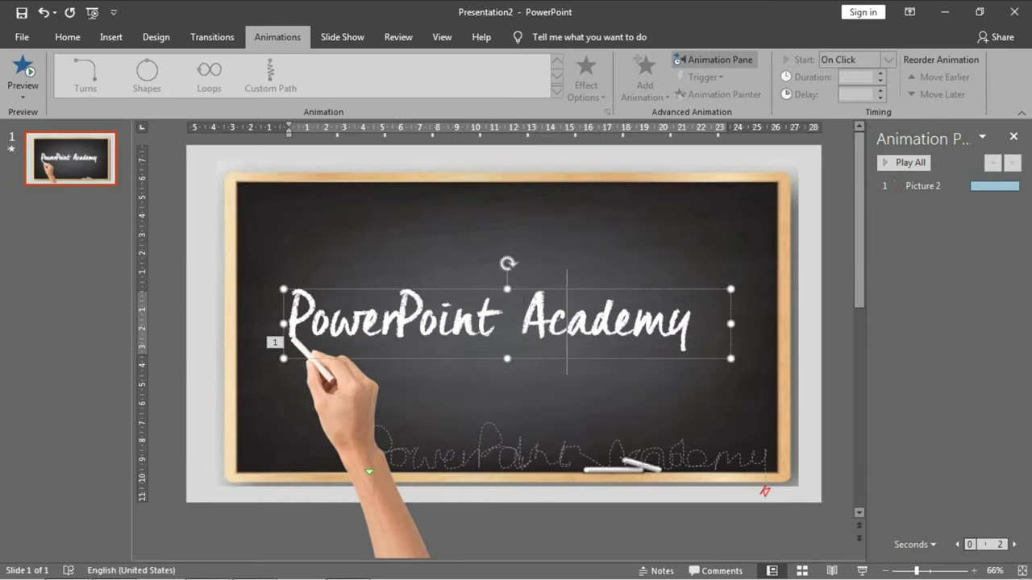
{"action": "left_click", "coordinate": [535, 288]}
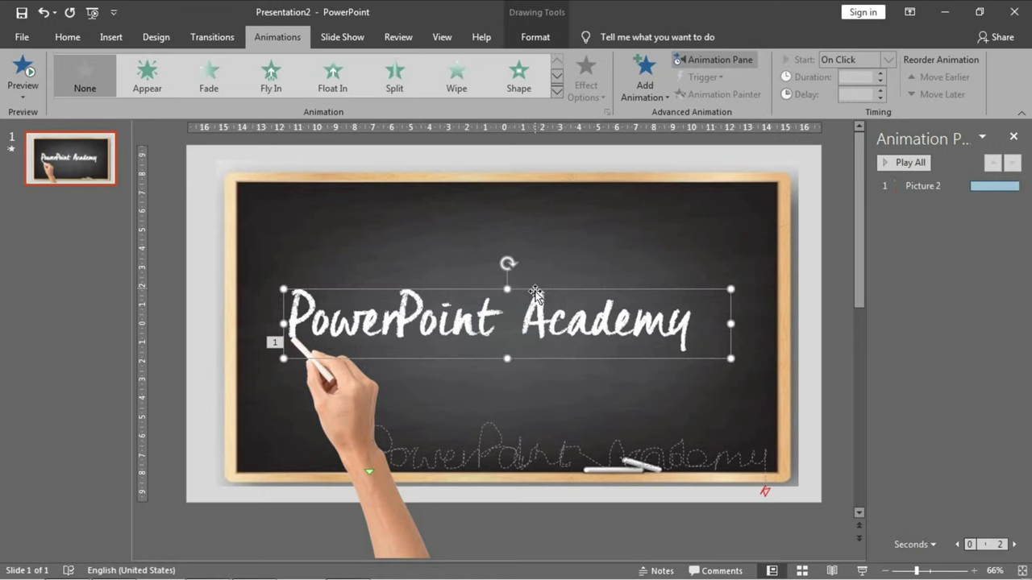
{"action": "left_click", "coordinate": [636, 92]}
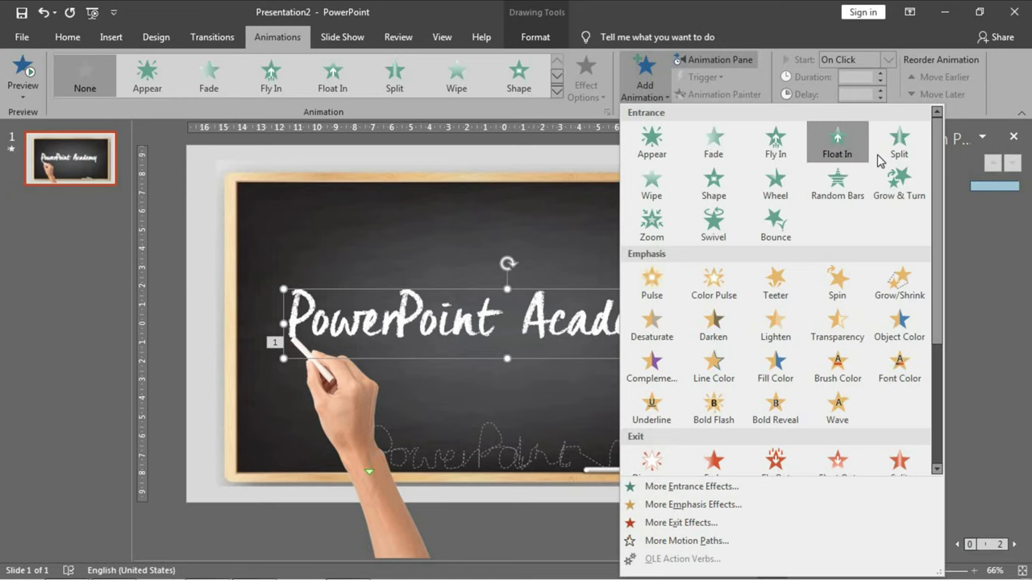
{"action": "left_click", "coordinate": [651, 182]}
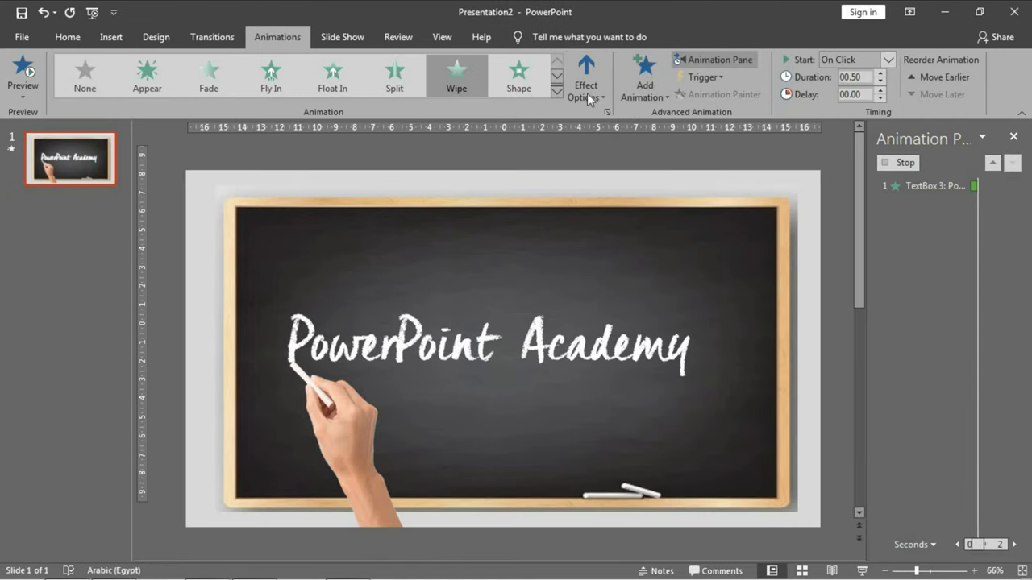
{"action": "left_click", "coordinate": [586, 93]}
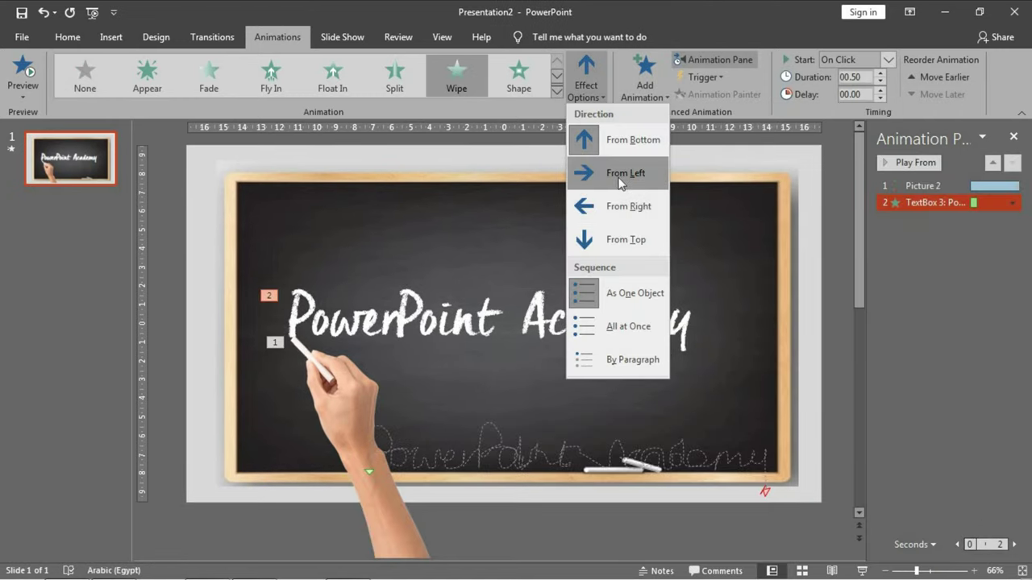
{"action": "left_click", "coordinate": [619, 178]}
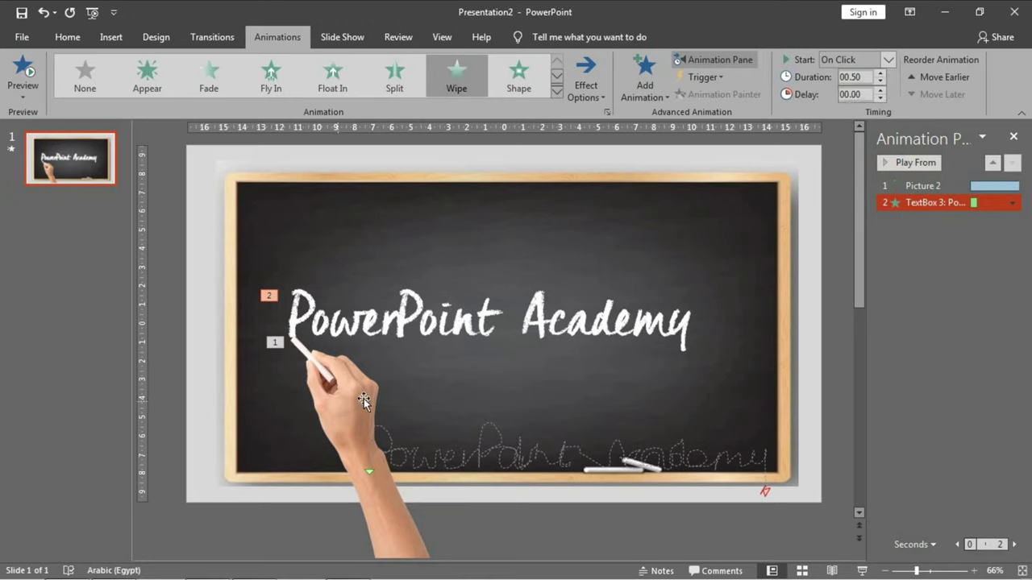
Set the Wipe to start With Previous and the hand's path to After Previous.
{"action": "left_click", "coordinate": [889, 63]}
{"action": "left_click", "coordinate": [852, 92]}
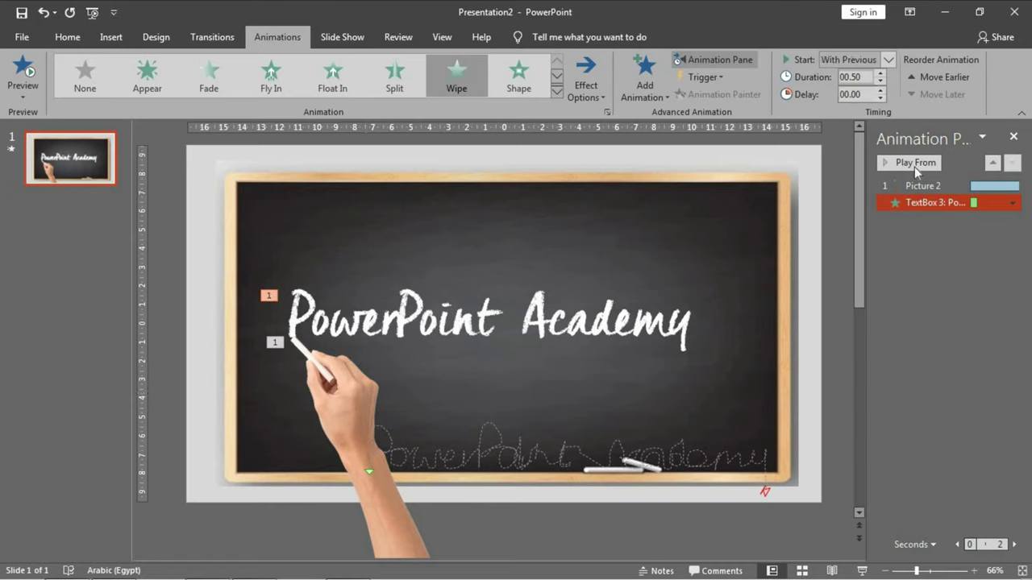
{"action": "left_click", "coordinate": [919, 186]}
{"action": "left_click", "coordinate": [887, 62]}
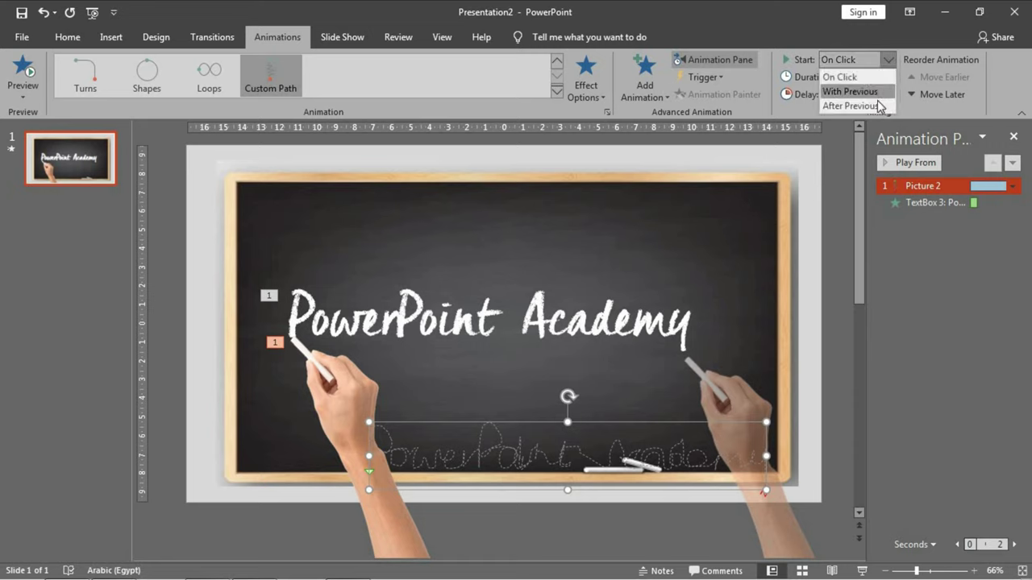
{"action": "left_click", "coordinate": [875, 105]}
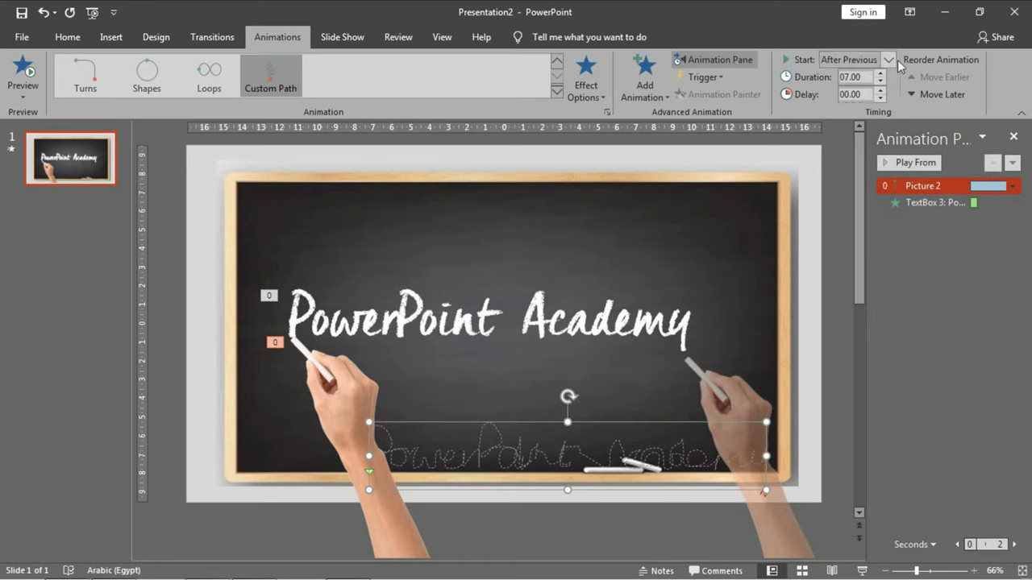
Lengthen the Wipe duration to 5 seconds and preview the animations.
{"action": "left_click", "coordinate": [943, 202]}
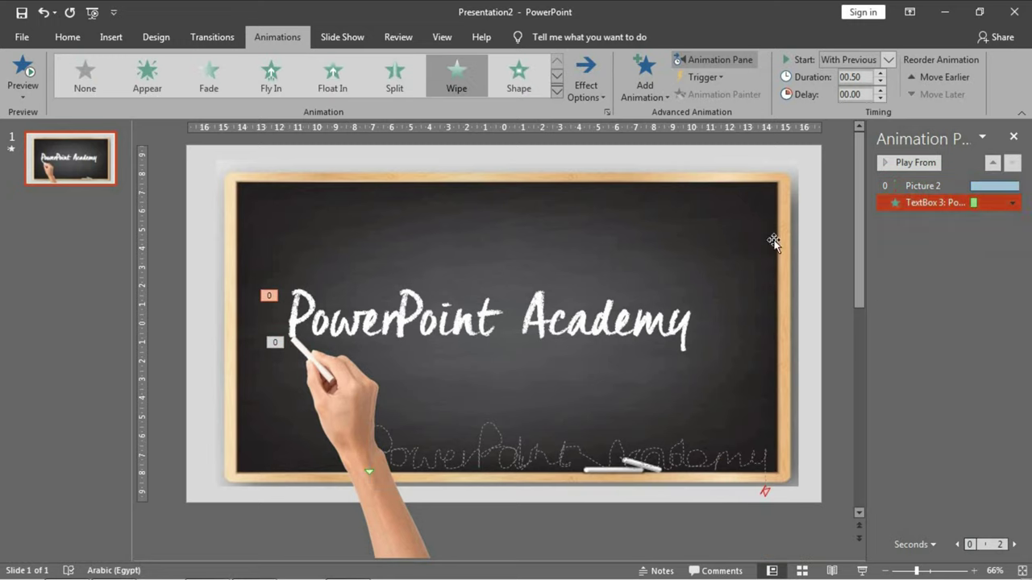
{"action": "left_click", "coordinate": [864, 77]}
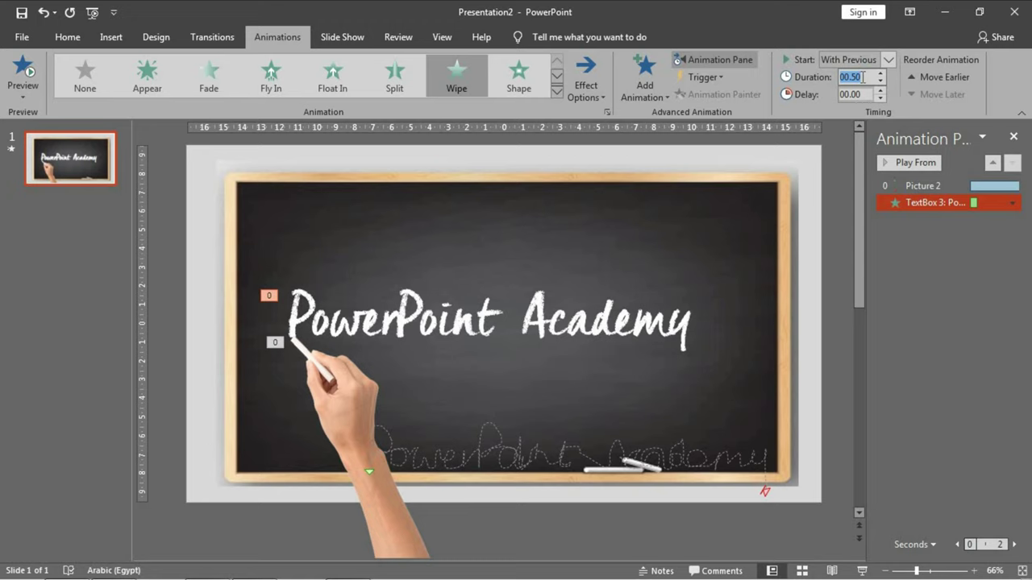
{"action": "type", "text": "5"}
{"action": "key", "text": "Return"}
{"action": "left_click", "coordinate": [927, 186]}
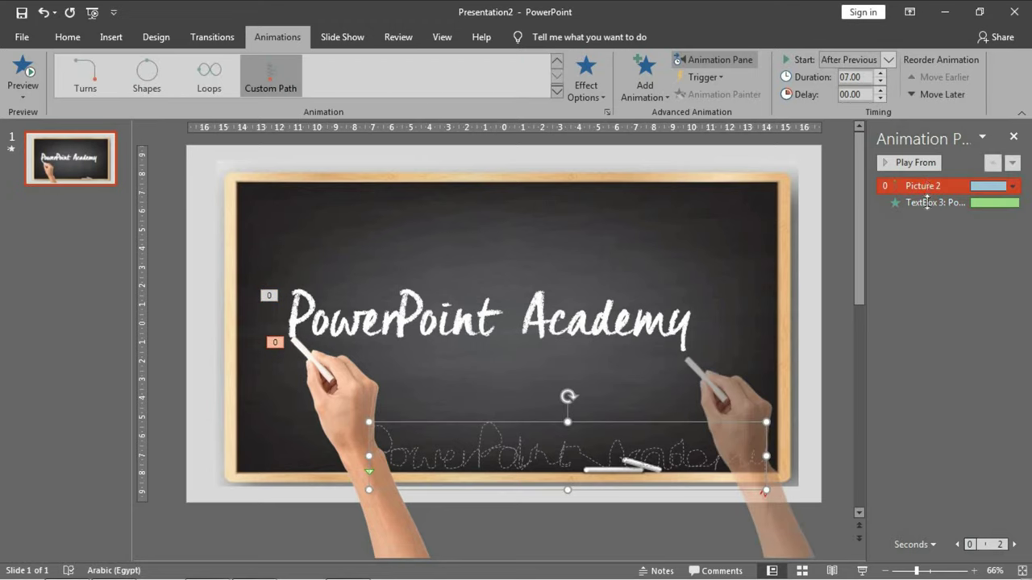
{"action": "left_click", "coordinate": [932, 202]}
{"action": "left_click", "coordinate": [5, 85]}
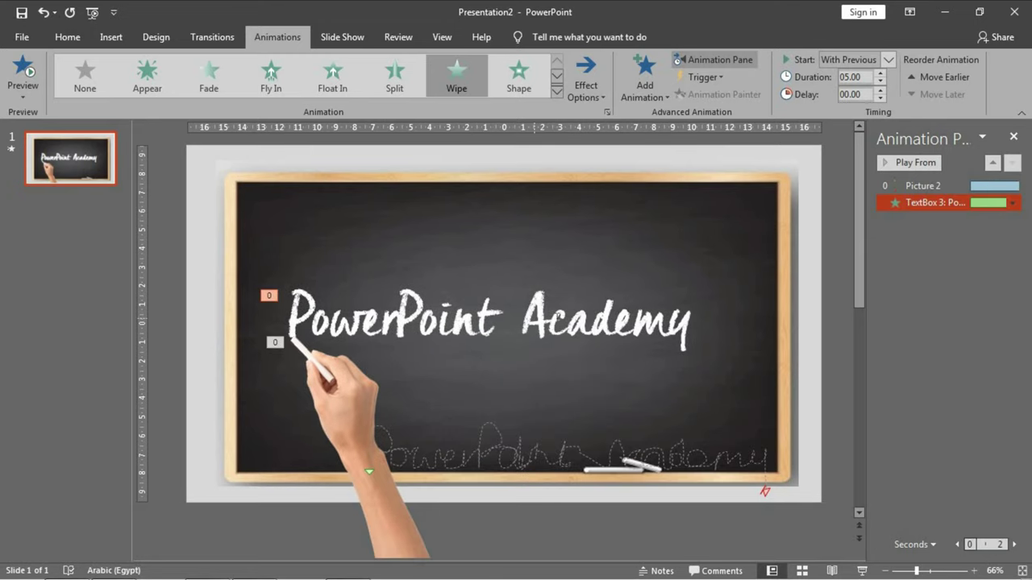
Raise the Wipe duration to 8 seconds and preview again.
{"action": "left_click", "coordinate": [863, 77]}
{"action": "type", "text": "8"}
{"action": "left_click", "coordinate": [23, 69]}
{"action": "left_click", "coordinate": [926, 185]}
{"action": "left_click", "coordinate": [935, 202]}
{"action": "left_click", "coordinate": [910, 256]}
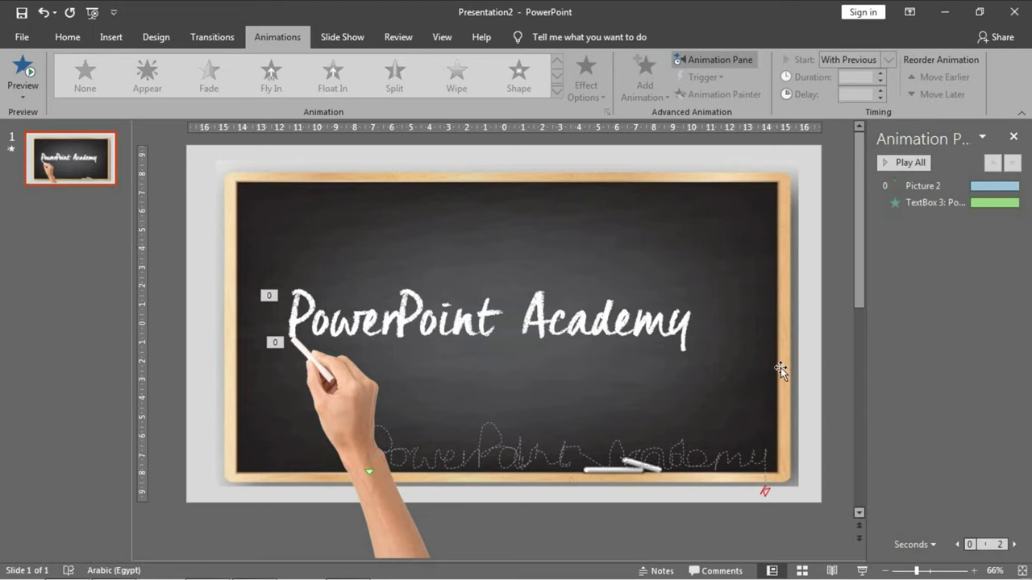
Add a Fade entrance to the hand and move it to the top of the order.
{"action": "left_click", "coordinate": [371, 387]}
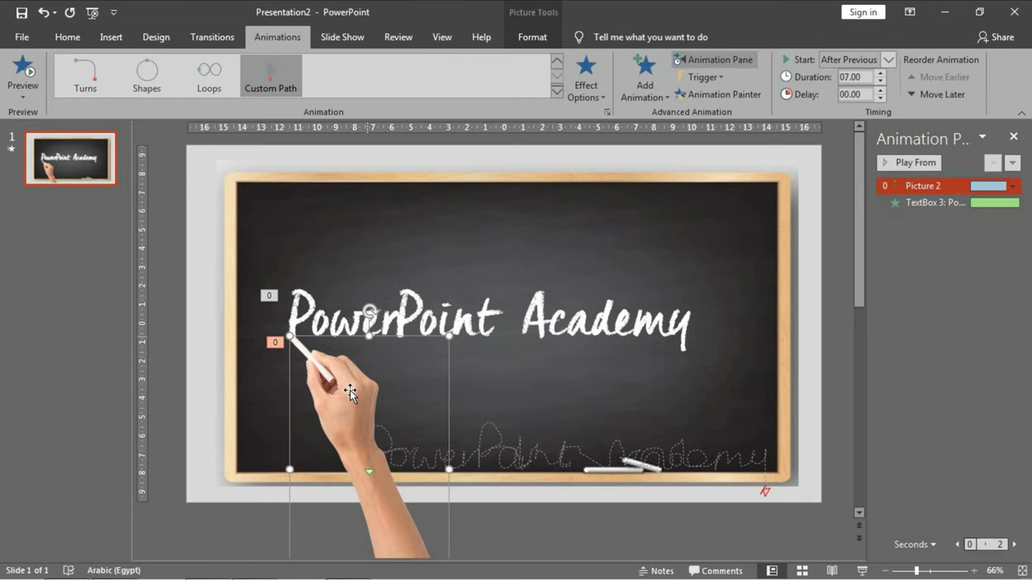
{"action": "left_click", "coordinate": [664, 95]}
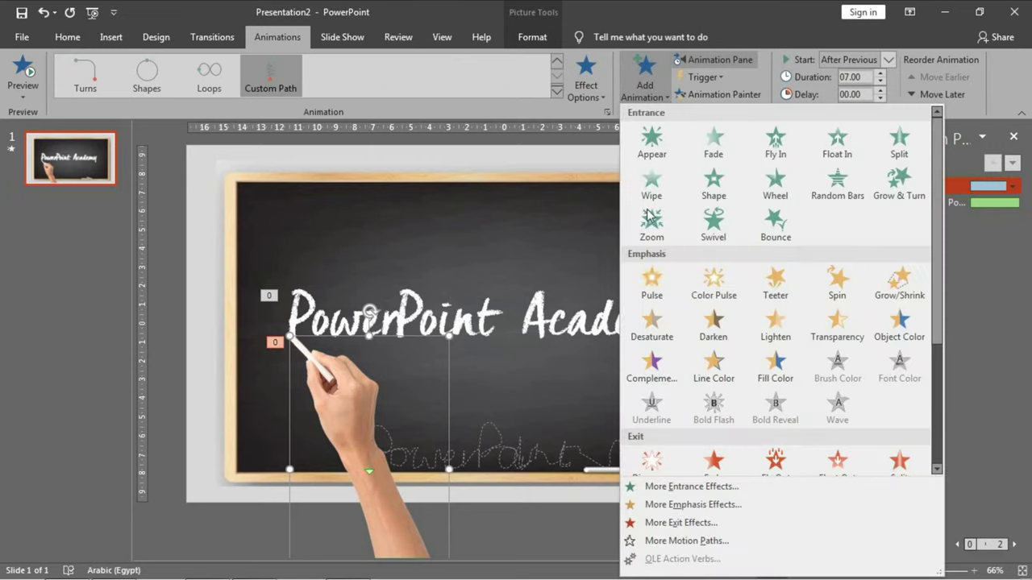
{"action": "left_click", "coordinate": [724, 158]}
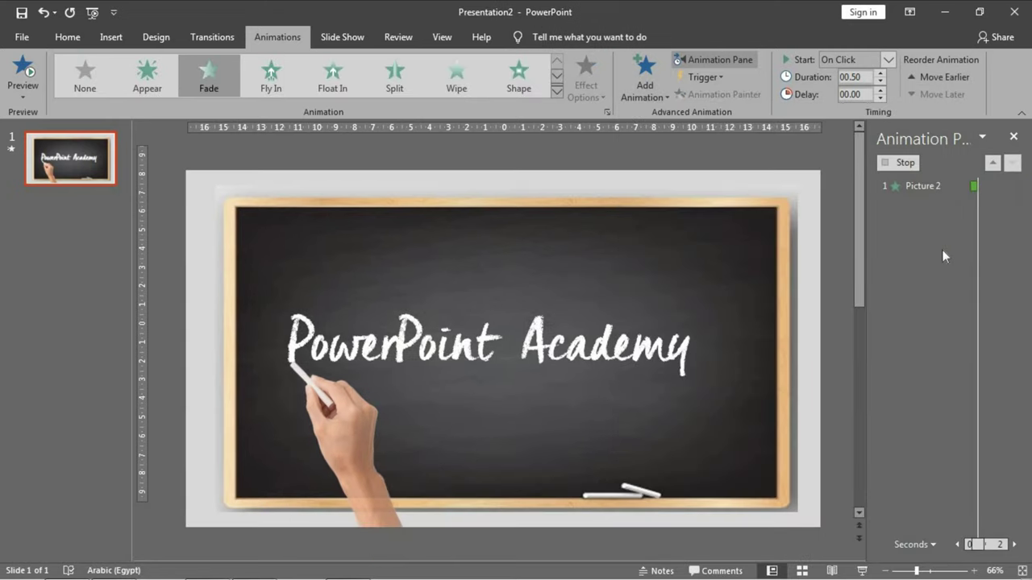
{"action": "left_click_drag", "start_coordinate": [922, 214], "coordinate": [926, 186]}
Set the hand's Fade to start After Previous.
{"action": "left_click", "coordinate": [927, 202]}
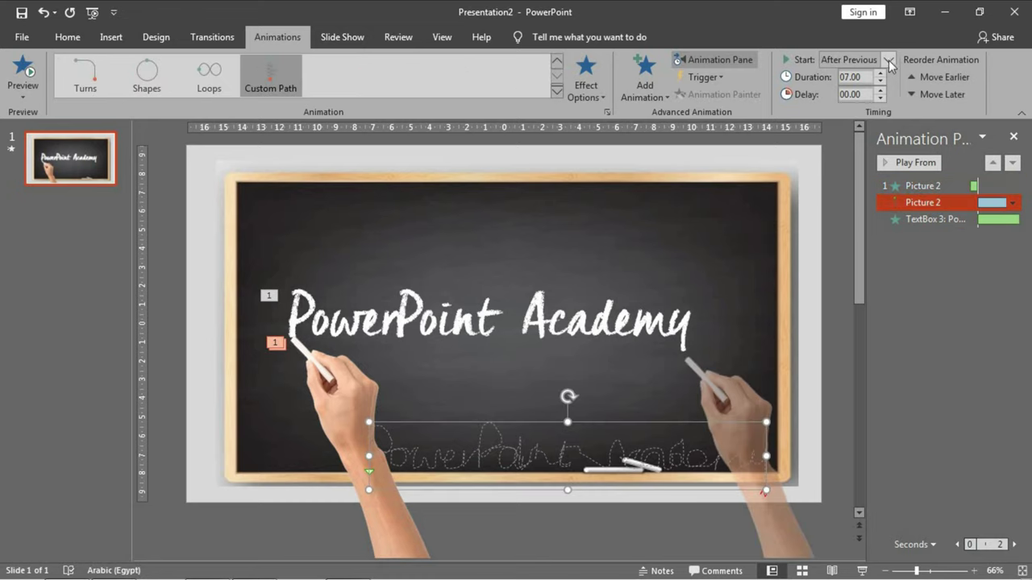
{"action": "left_click", "coordinate": [921, 185]}
{"action": "left_click", "coordinate": [888, 60]}
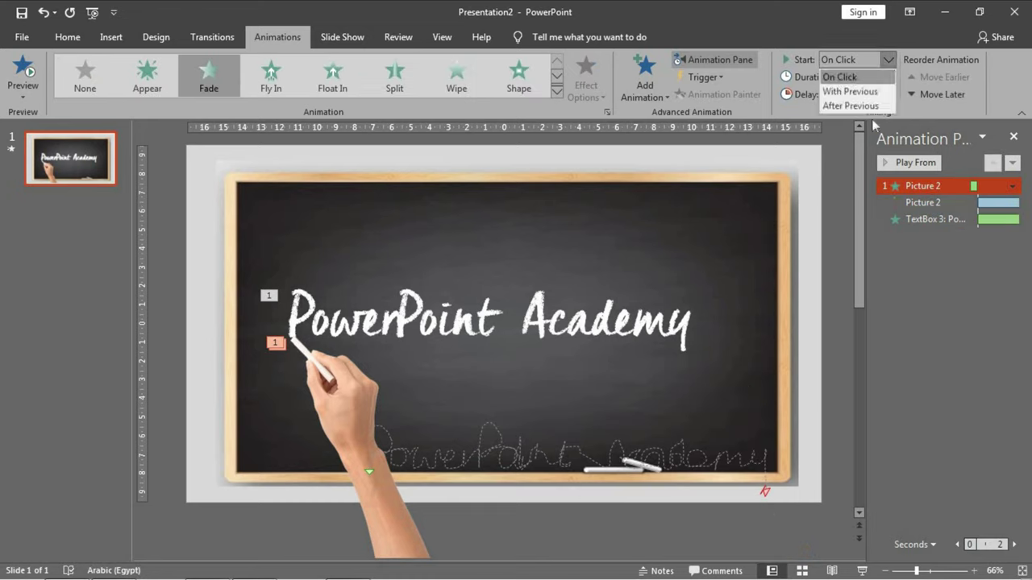
{"action": "left_click", "coordinate": [871, 108]}
{"action": "left_click", "coordinate": [915, 290]}
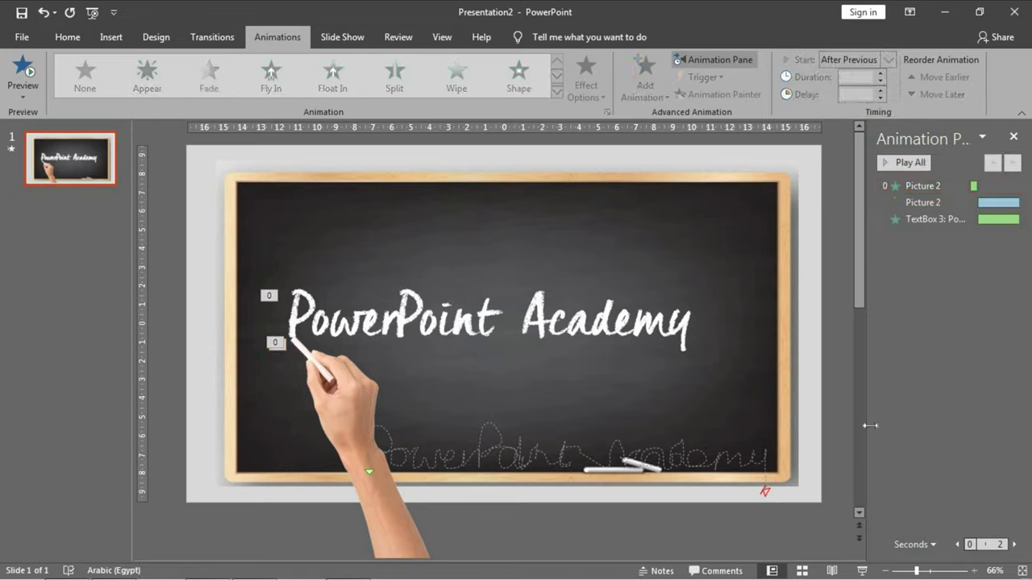